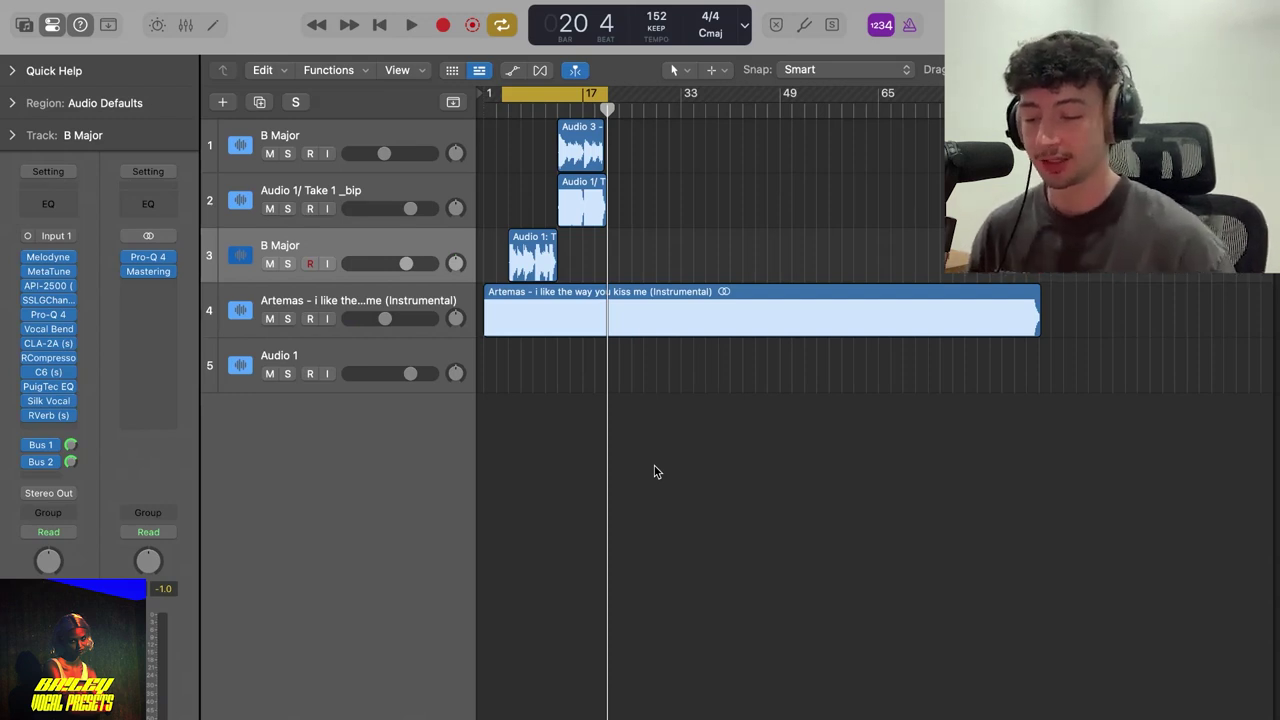
Show the region settings of the instrumental region on track 4
left_click(418, 295)
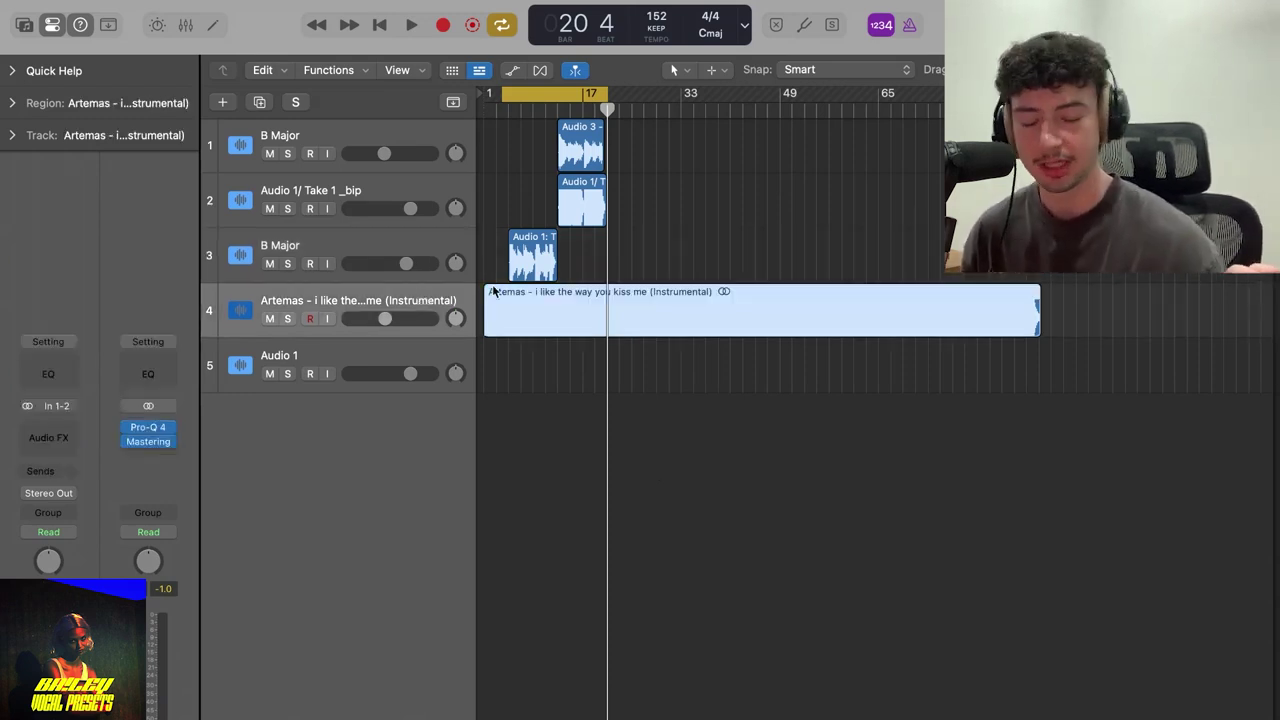
left_click(586, 408)
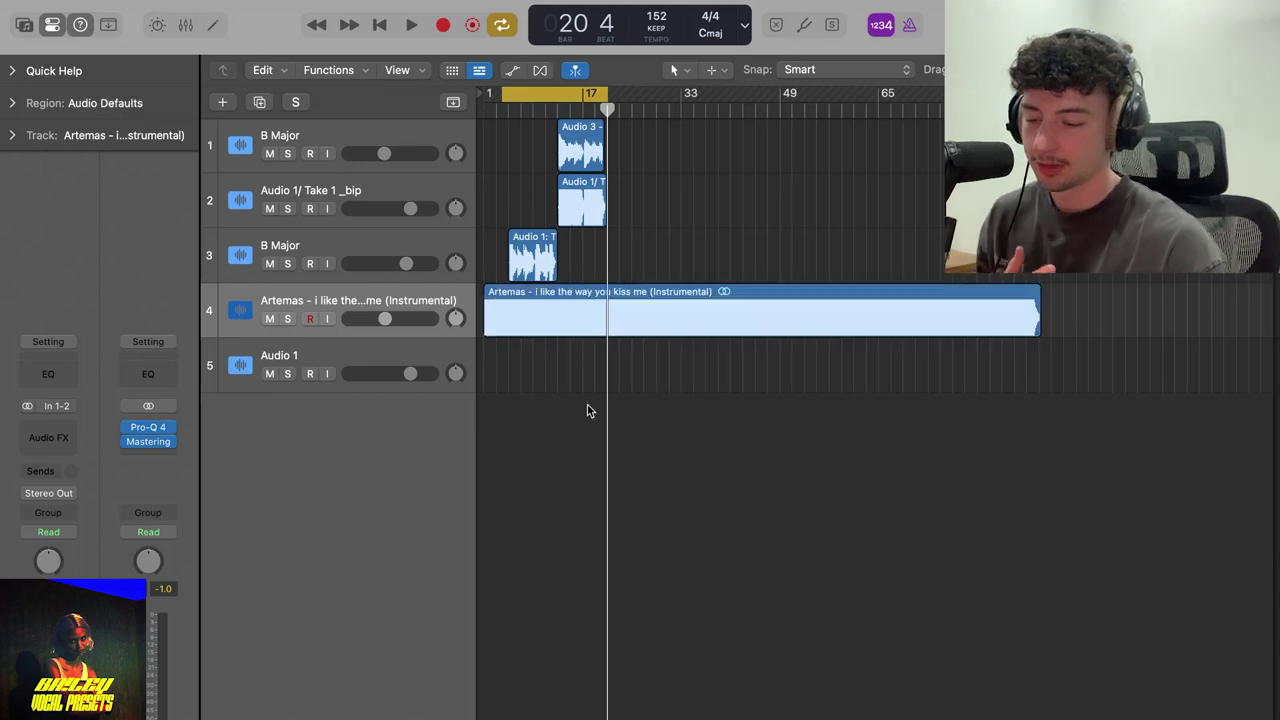
left_click(568, 333)
left_click(10, 103)
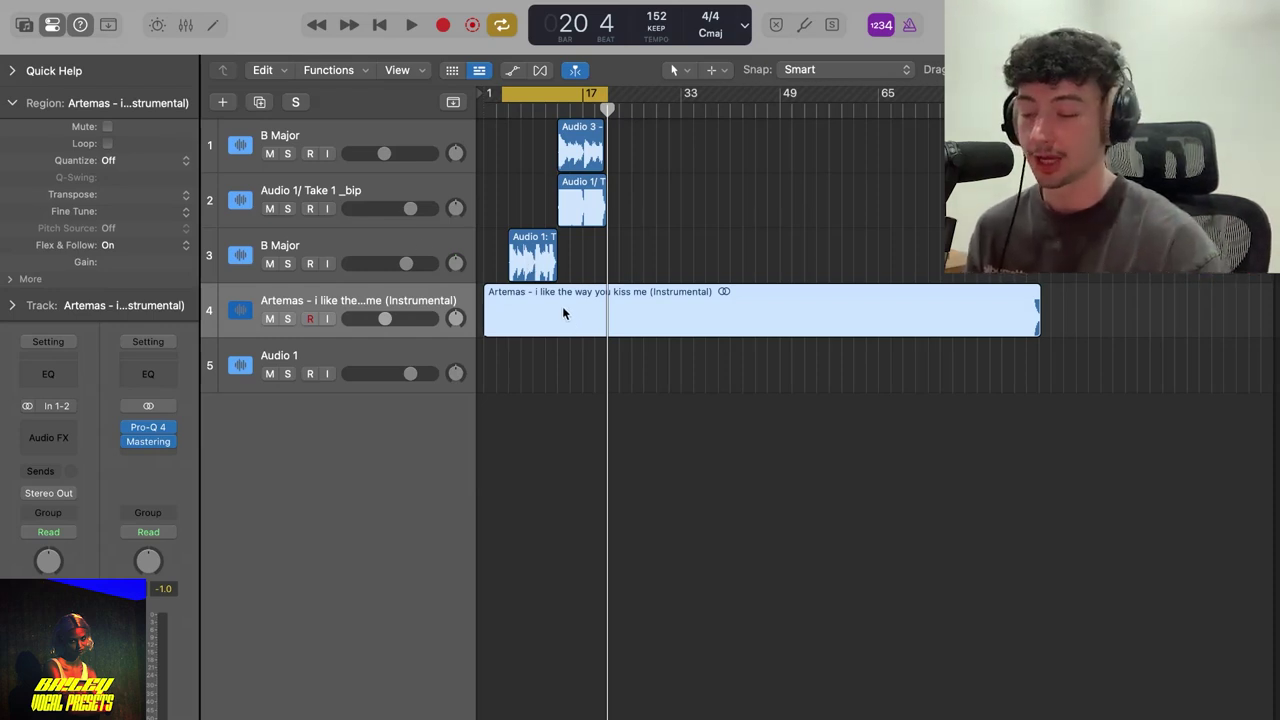
left_click(518, 354)
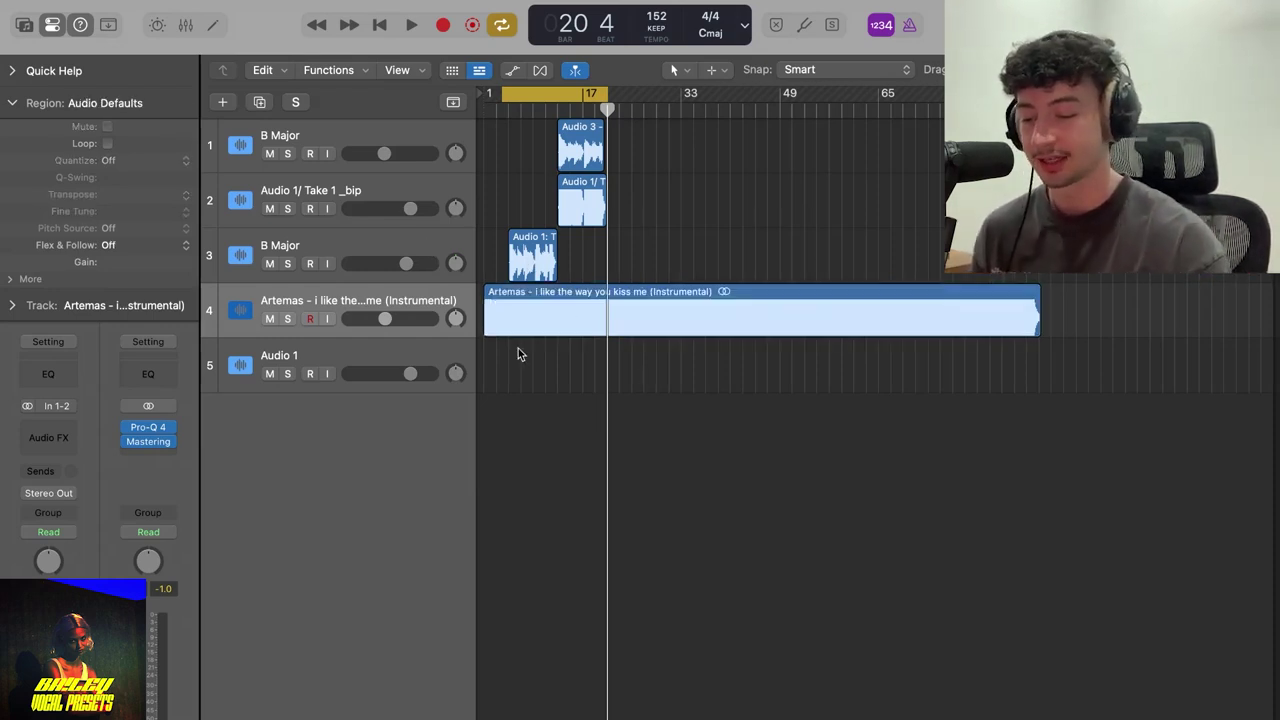
Examine the MetaTune pitch correction settings on the vocal track 3, including speed, amount and key
left_click(369, 233)
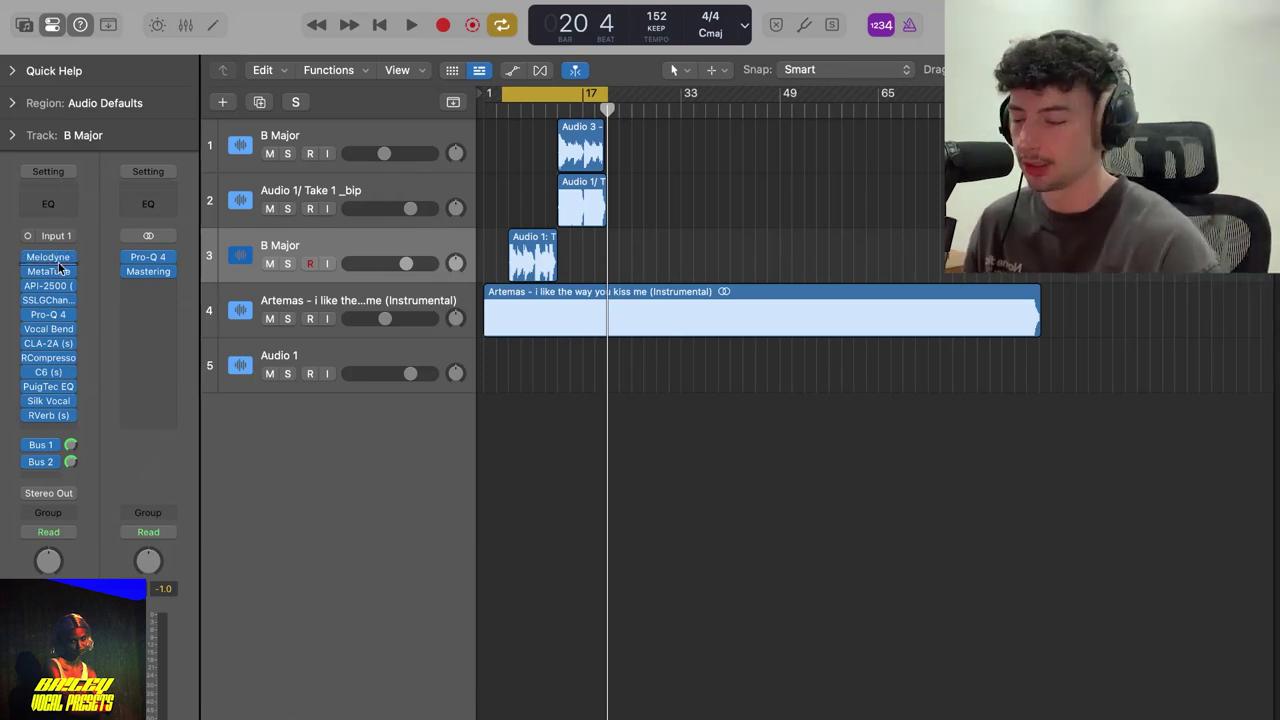
left_click(59, 270)
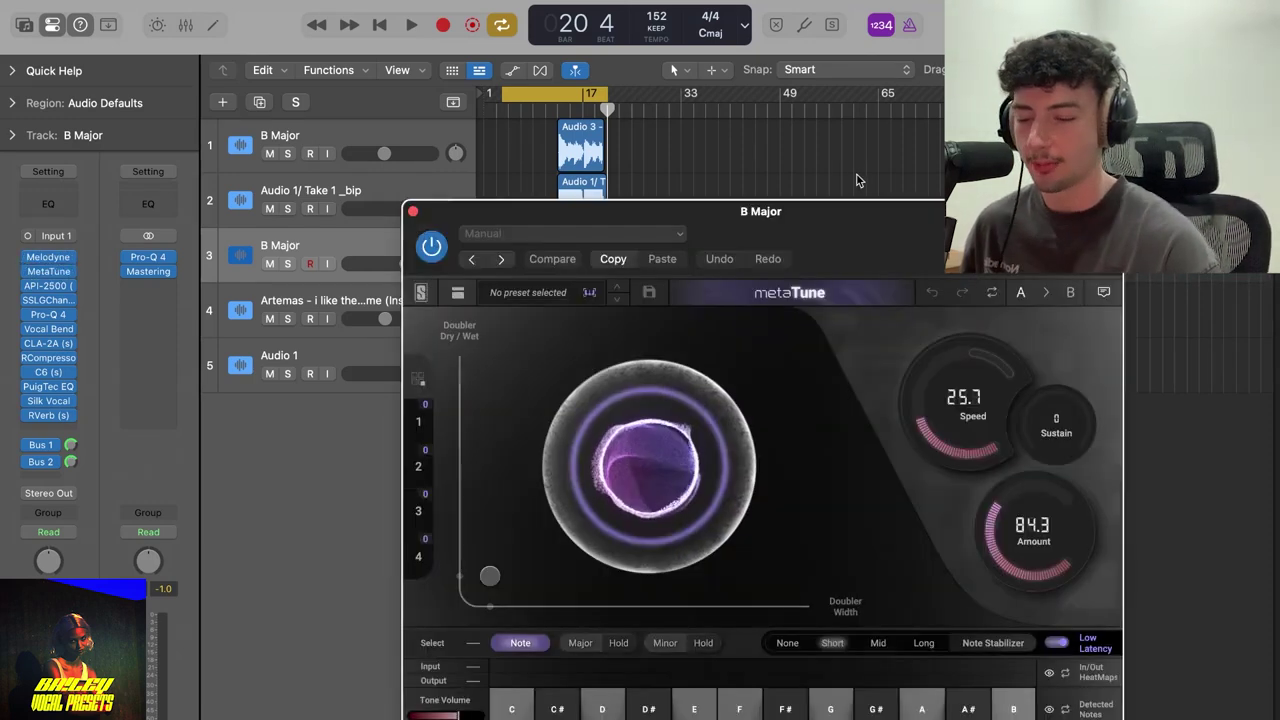
left_click_drag(808, 260, 738, 133)
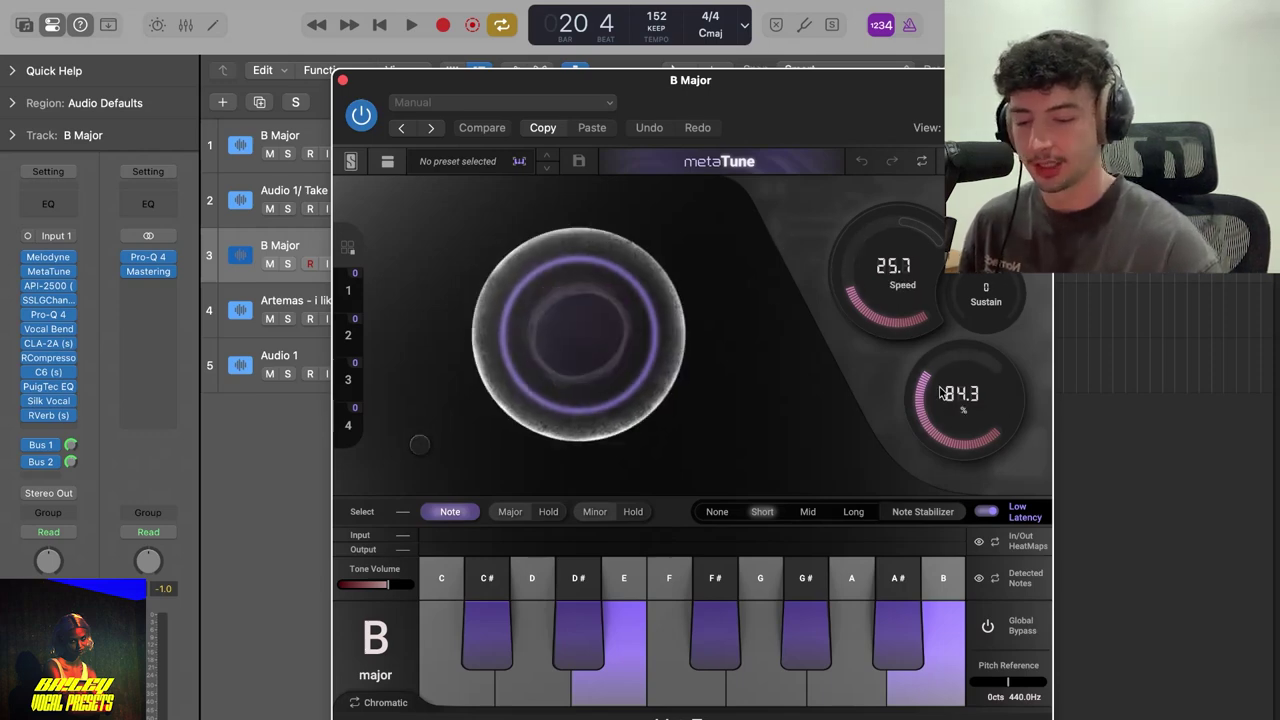
left_click(343, 80)
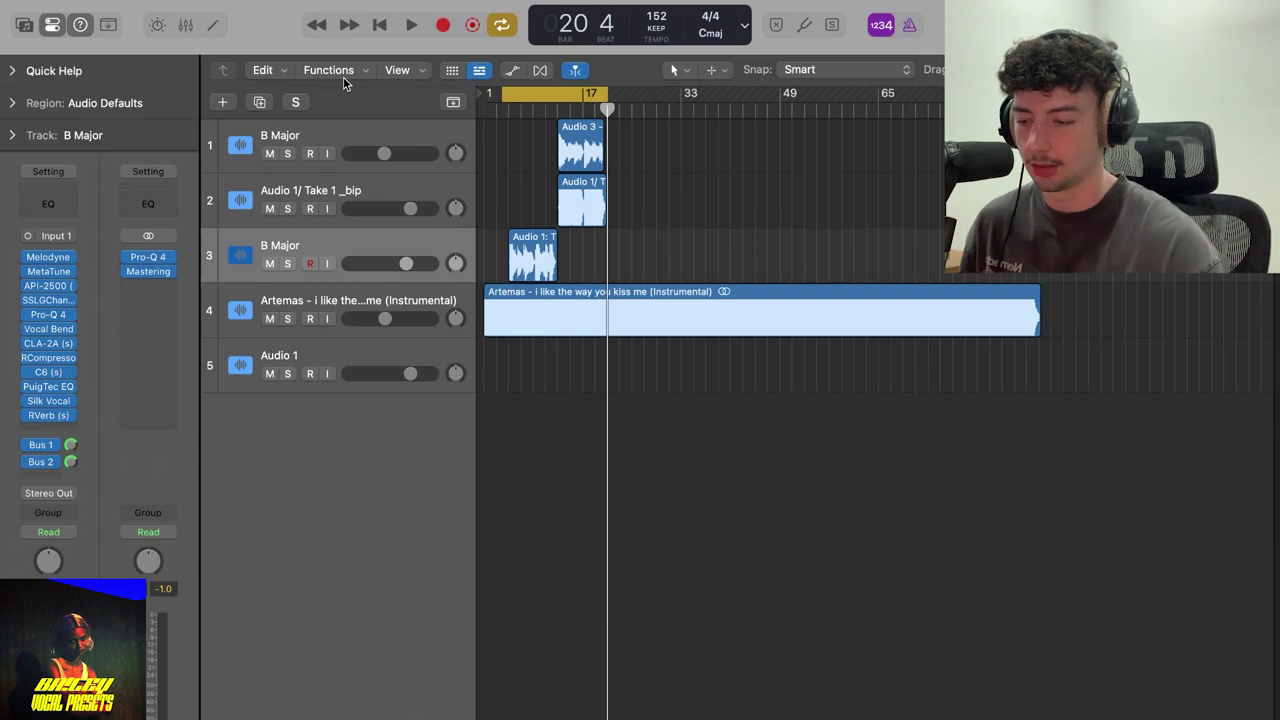
Examine the API-2500 compressor settings on track 3
left_click(325, 247)
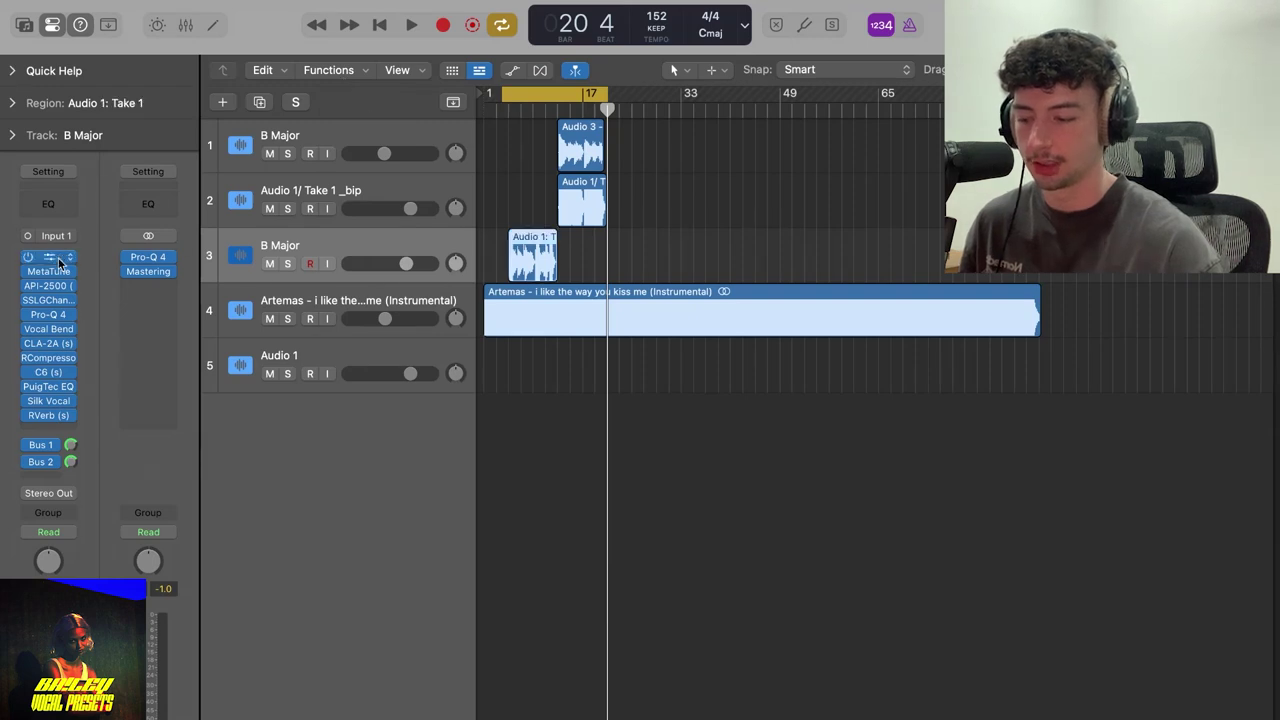
key("v")
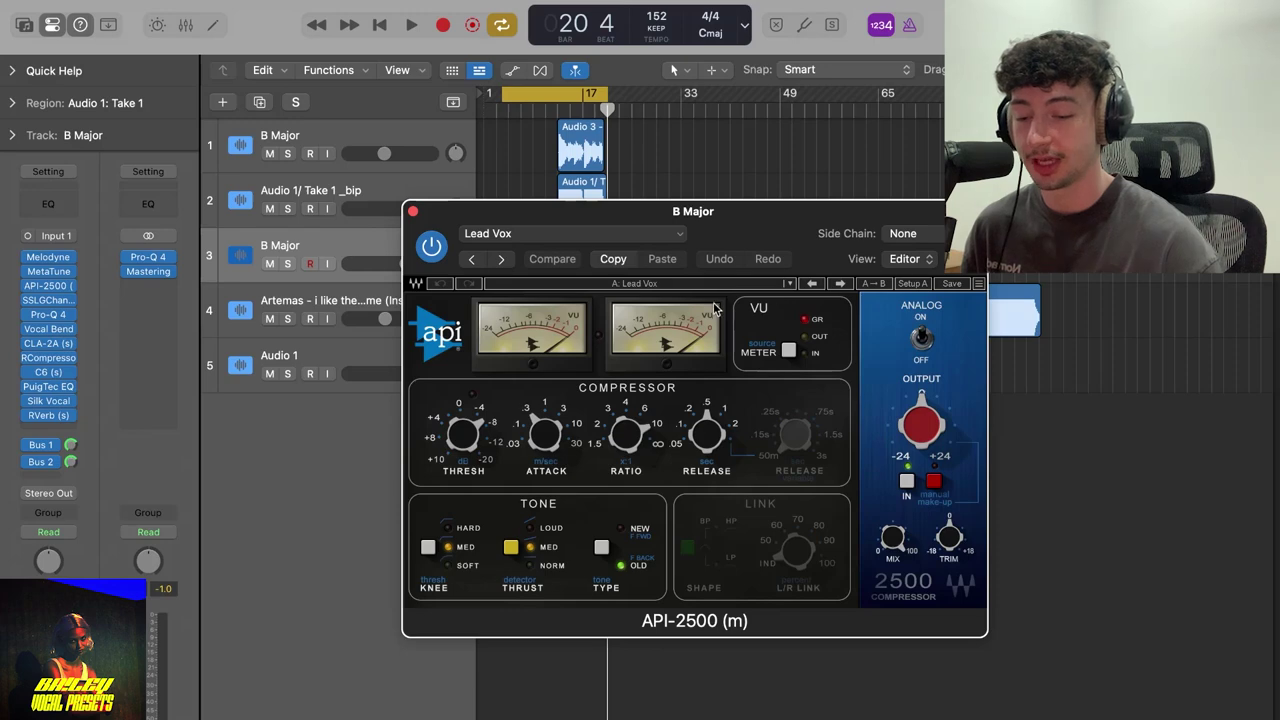
left_click(413, 213)
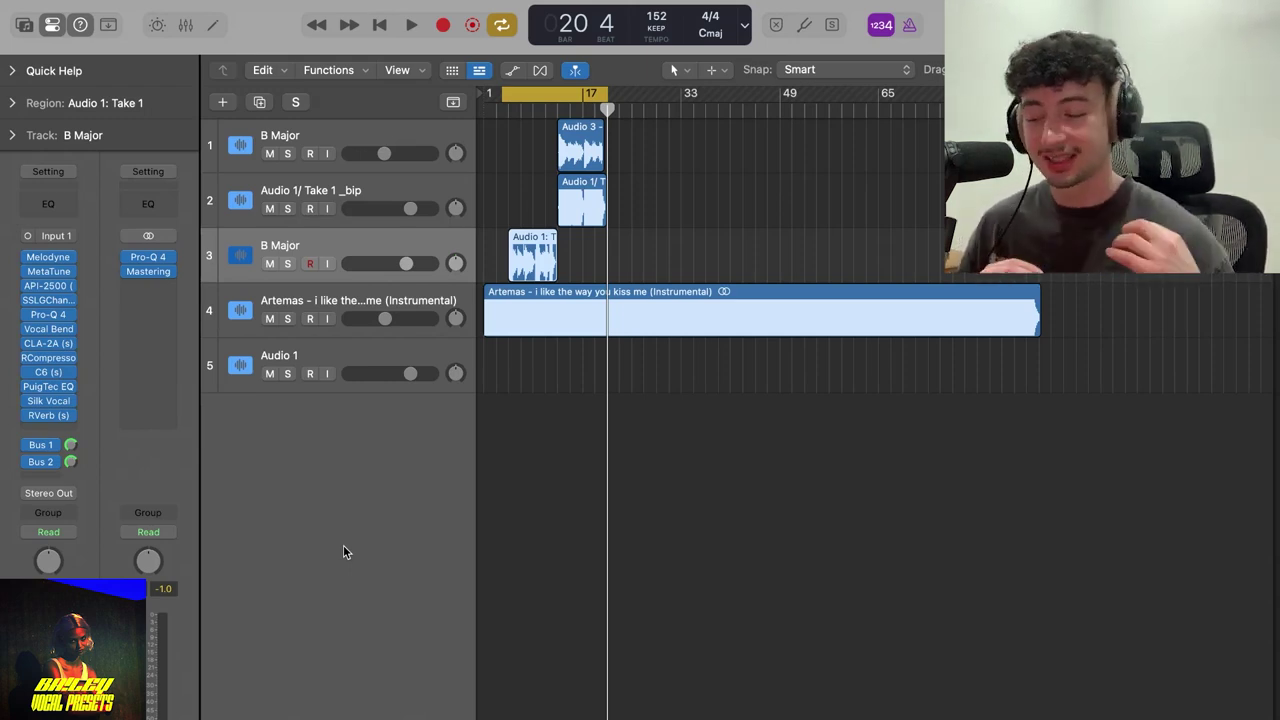
Examine the Pro-Q 4 equalizer curve on track 3, including its low cut and the band at 548.18 Hz
left_click(48, 314)
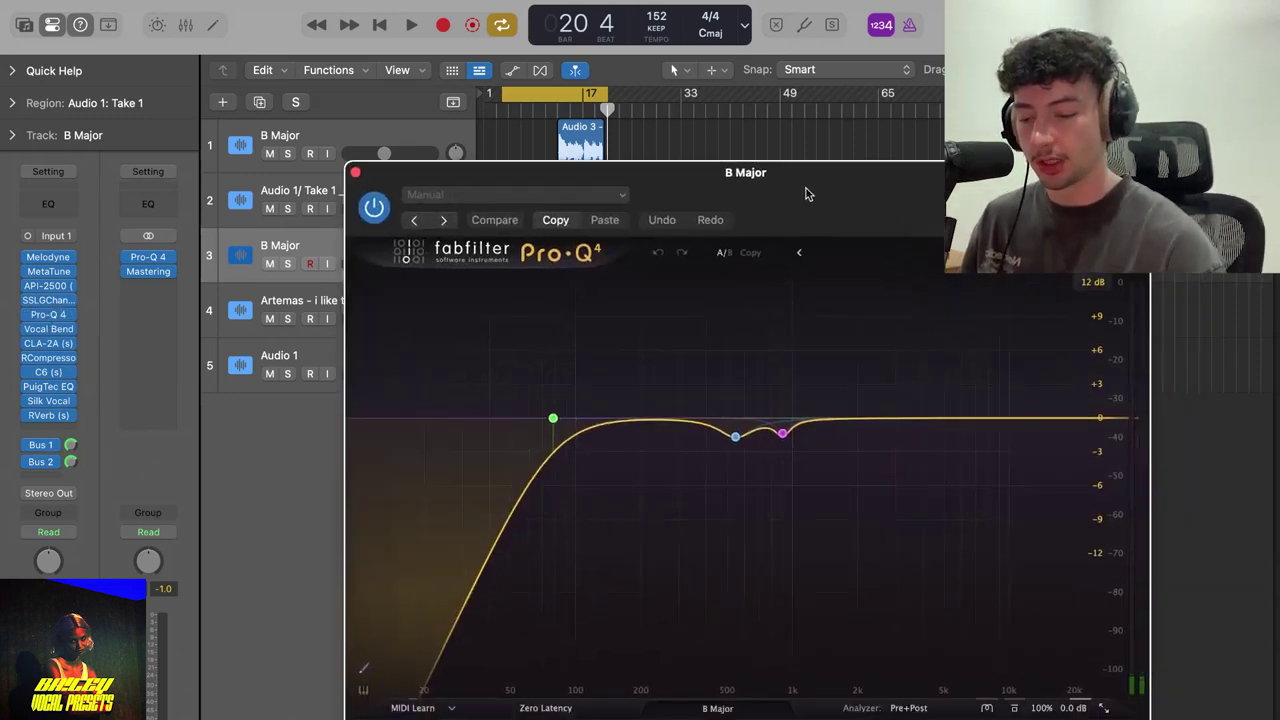
mouse_move(553, 420)
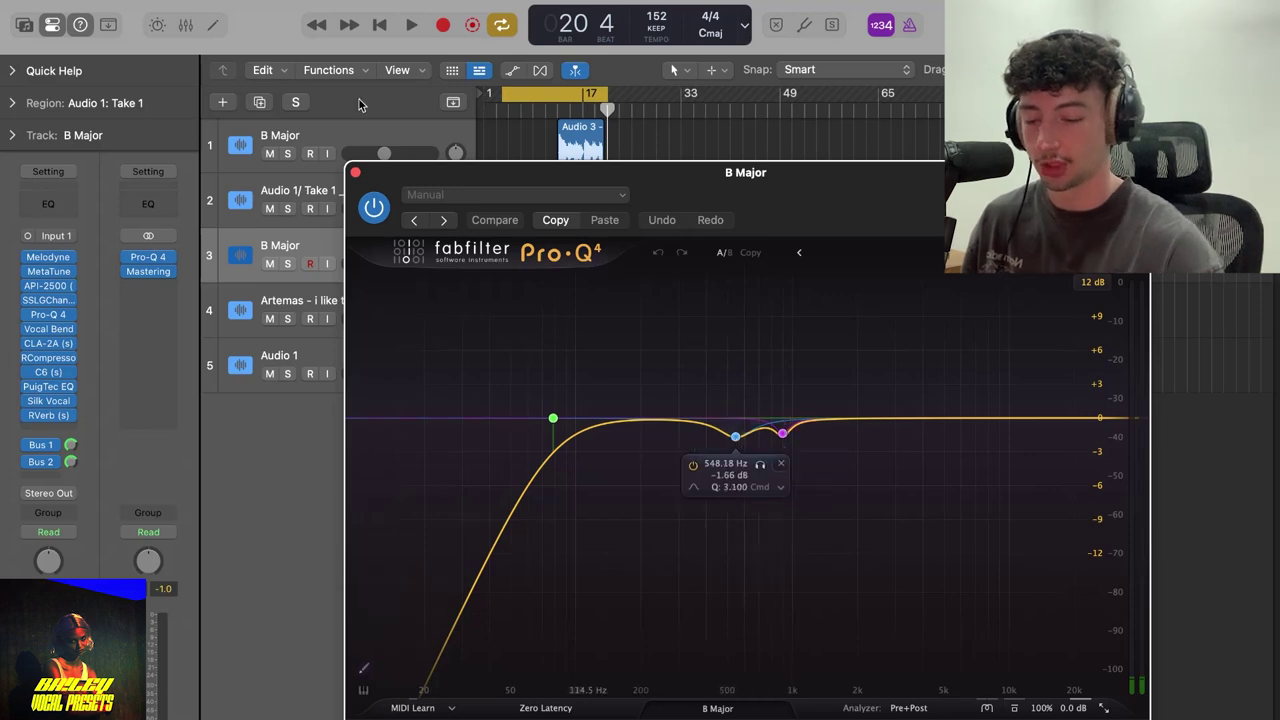
left_click(355, 172)
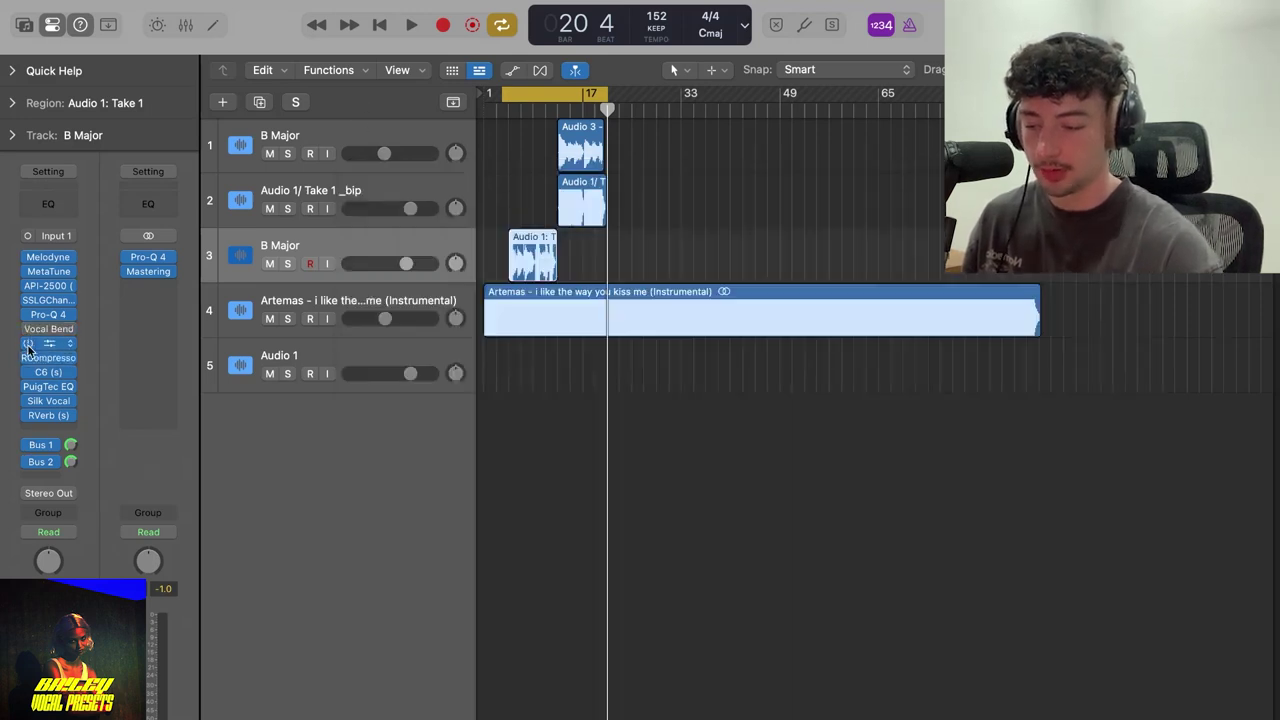
Audition track 3 with the inserts after Pro-Q 4 and the sends bypassed, briefly muting the instrumental
left_click(612, 344)
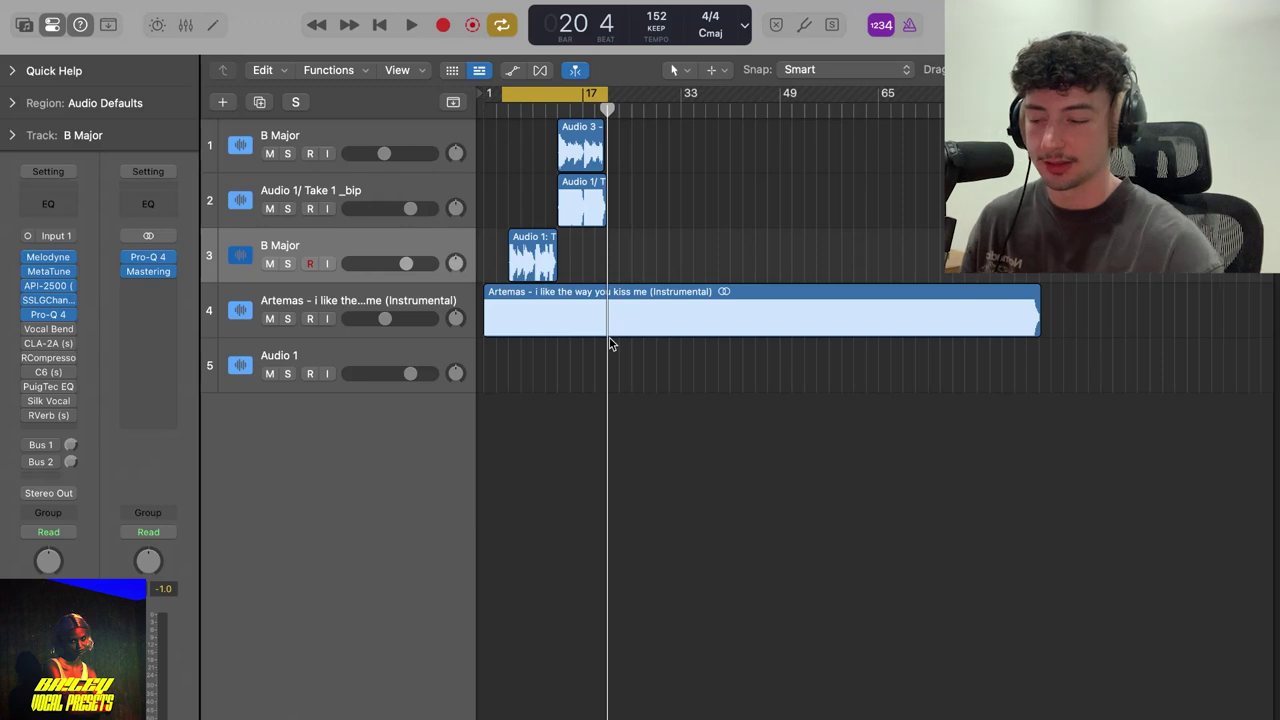
key("space")
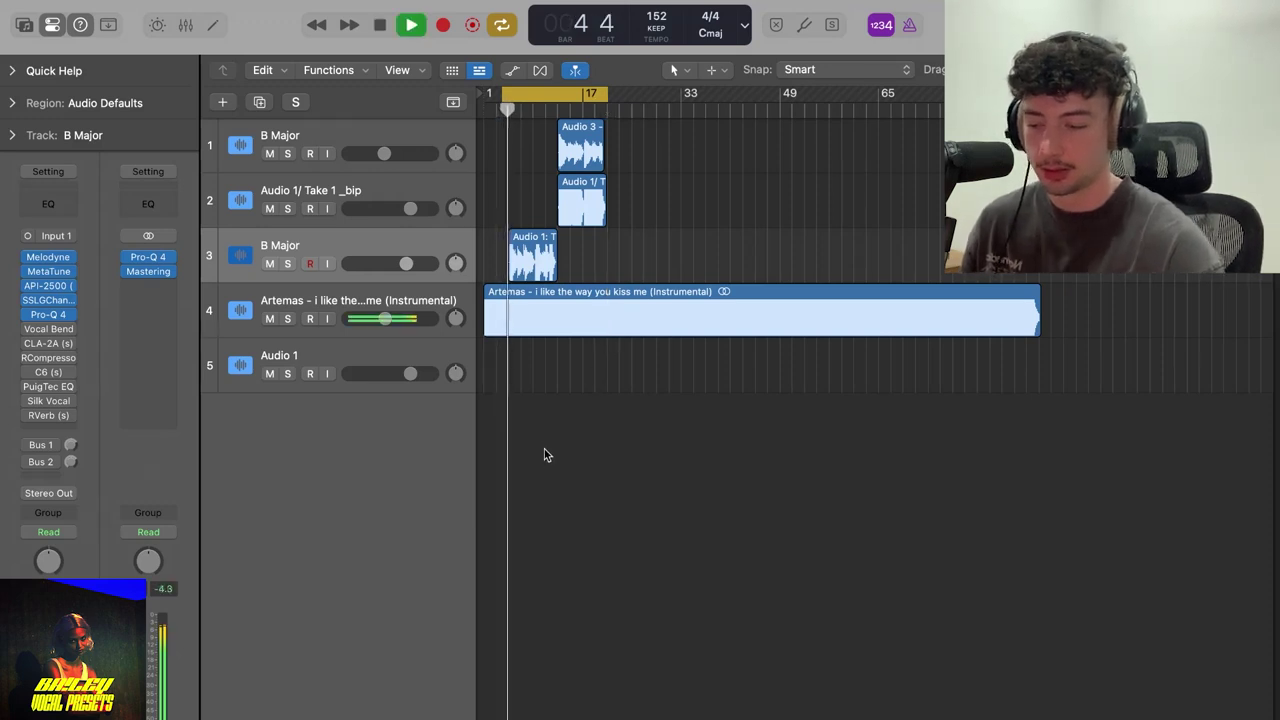
left_click(270, 319)
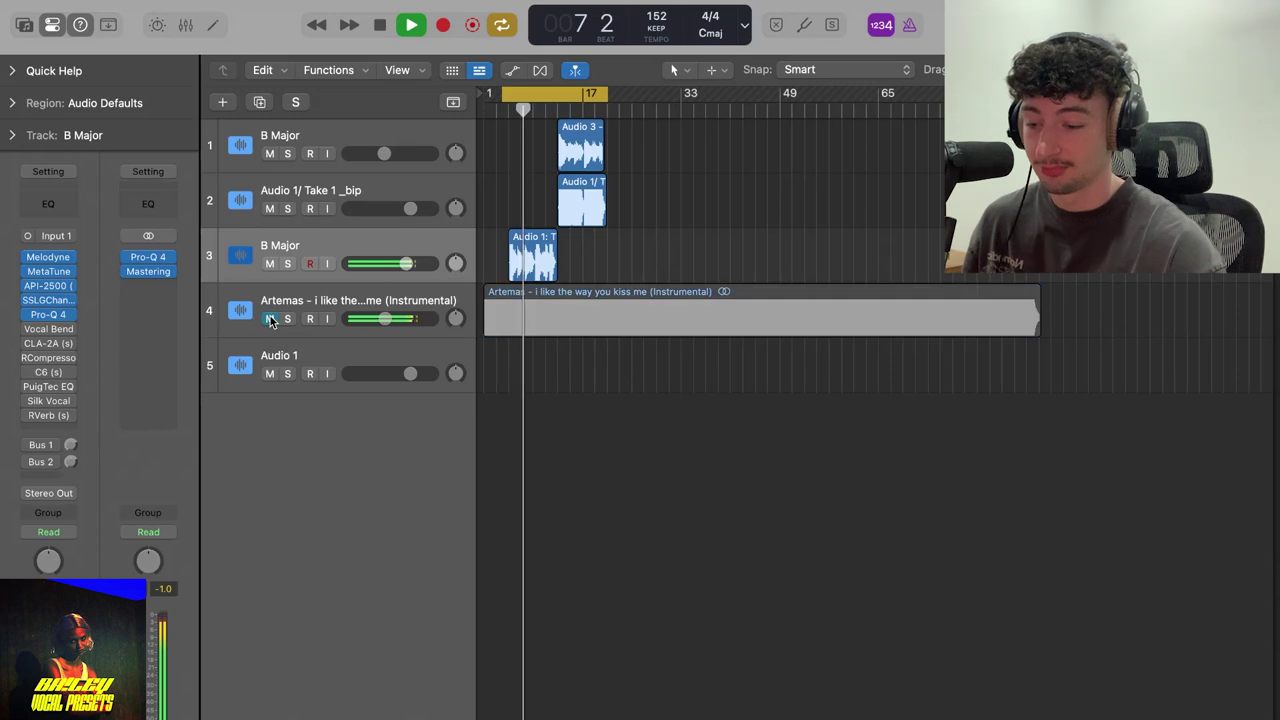
left_click(270, 319)
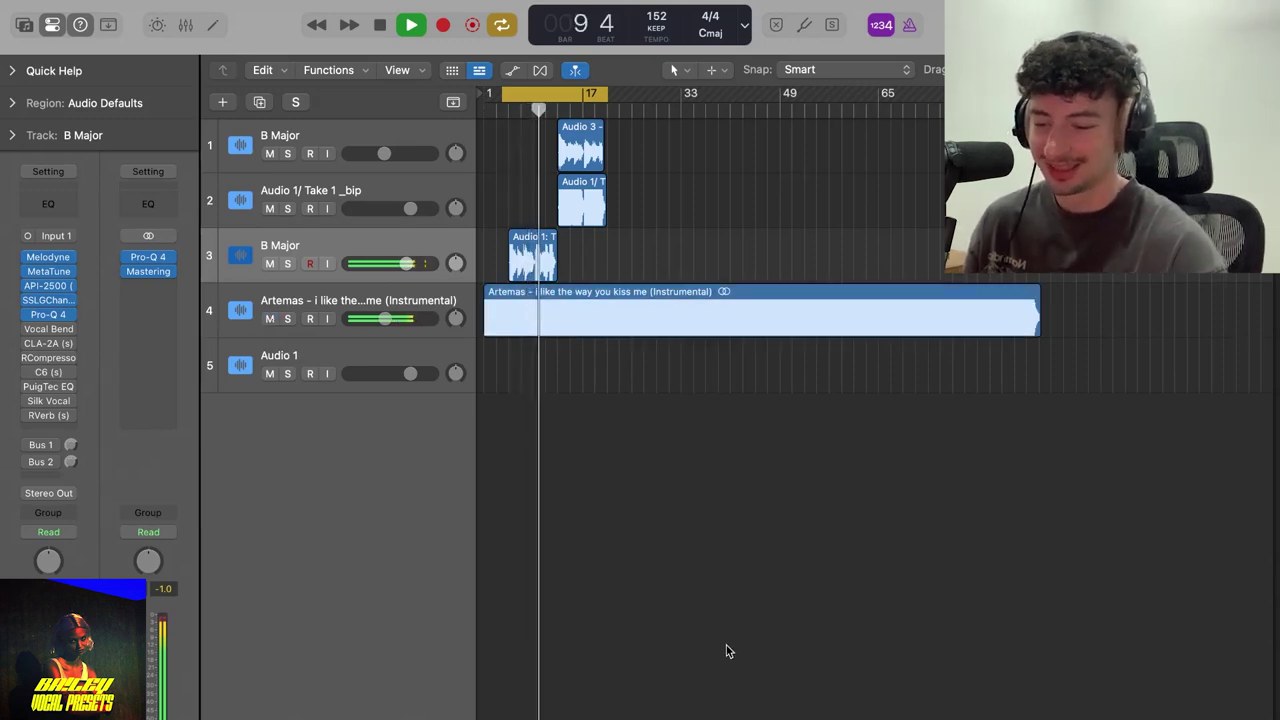
key("space")
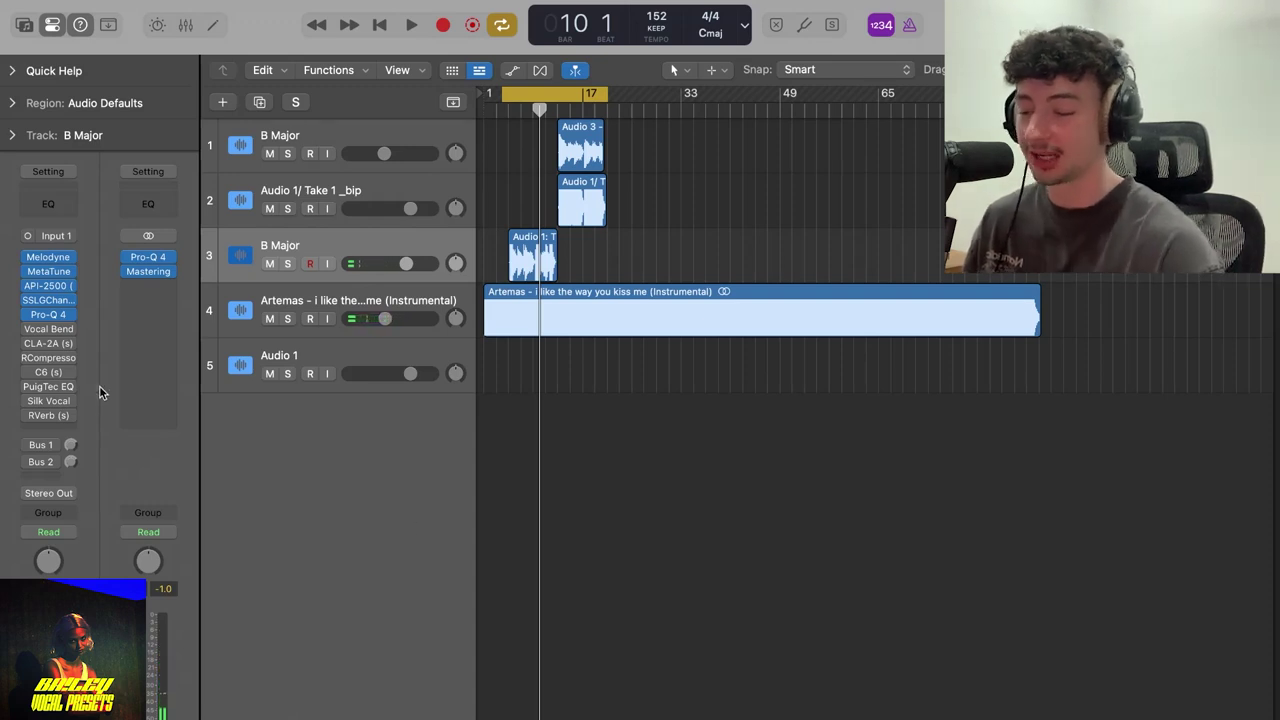
Enable the Vocal Bender plug-in on track 3 and inspect its Formant setting
left_click(27, 328)
left_click(48, 328)
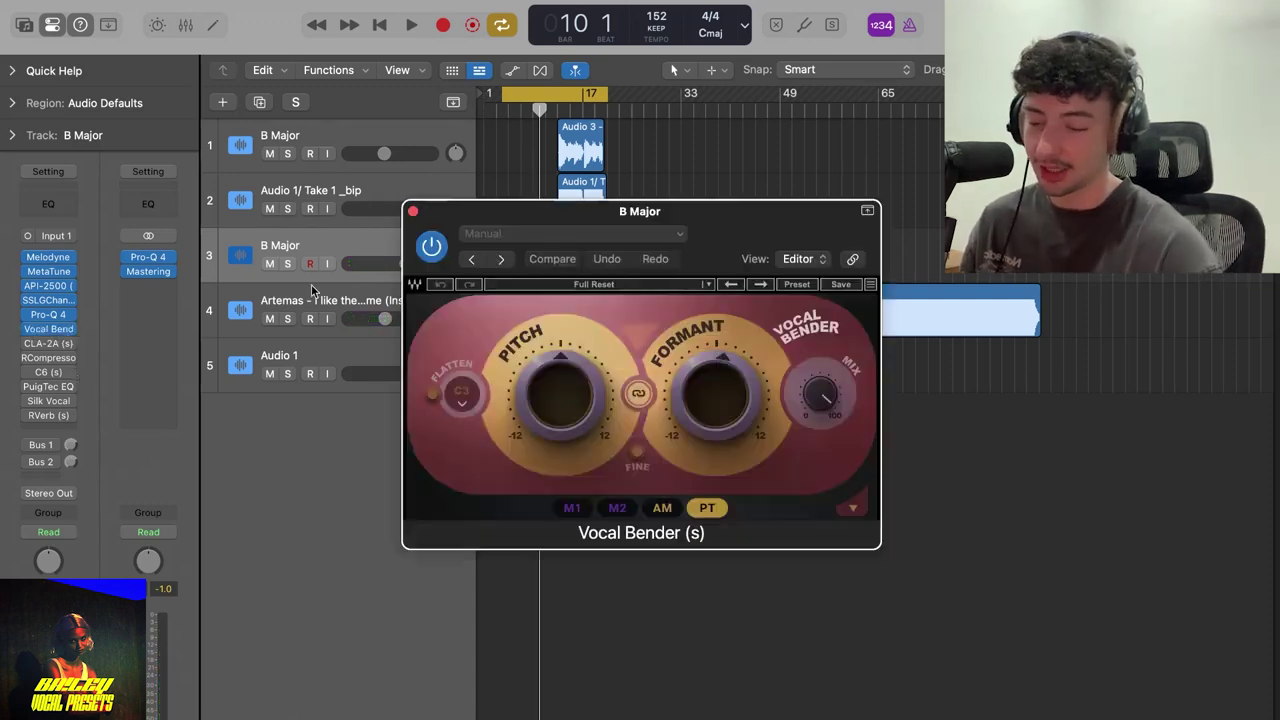
left_click(727, 399)
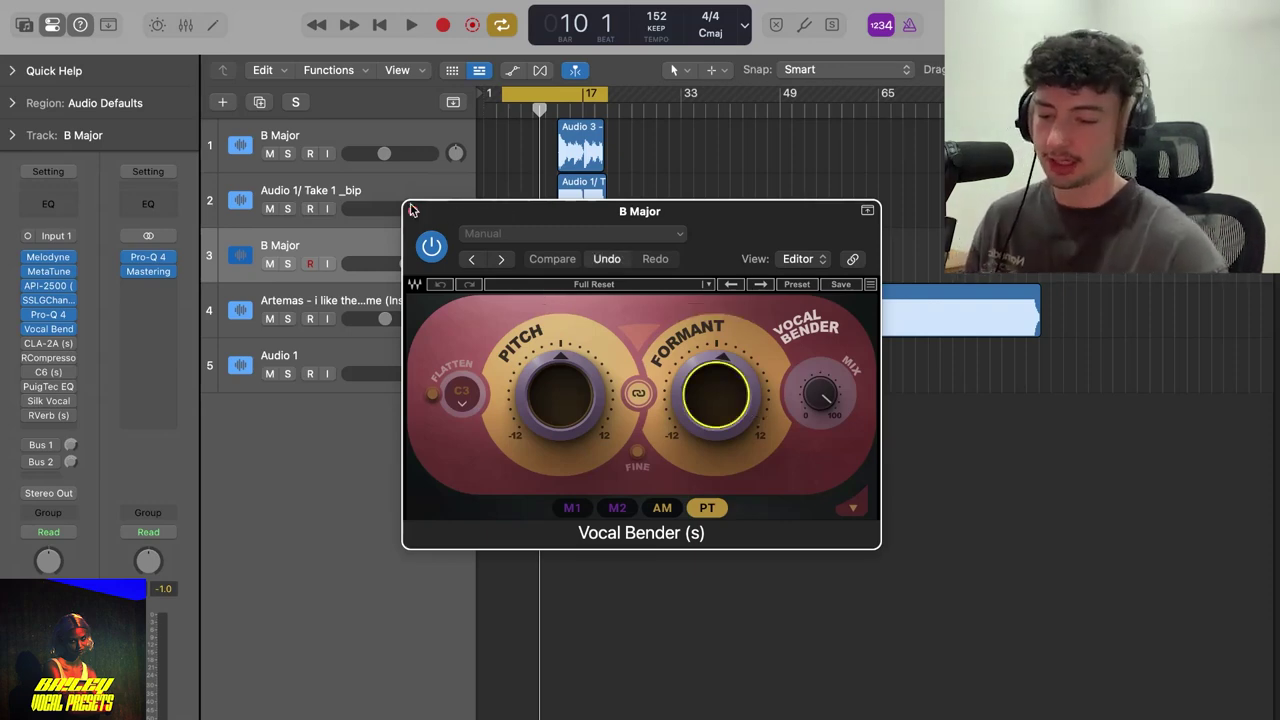
left_click_drag(410, 210, 845, 195)
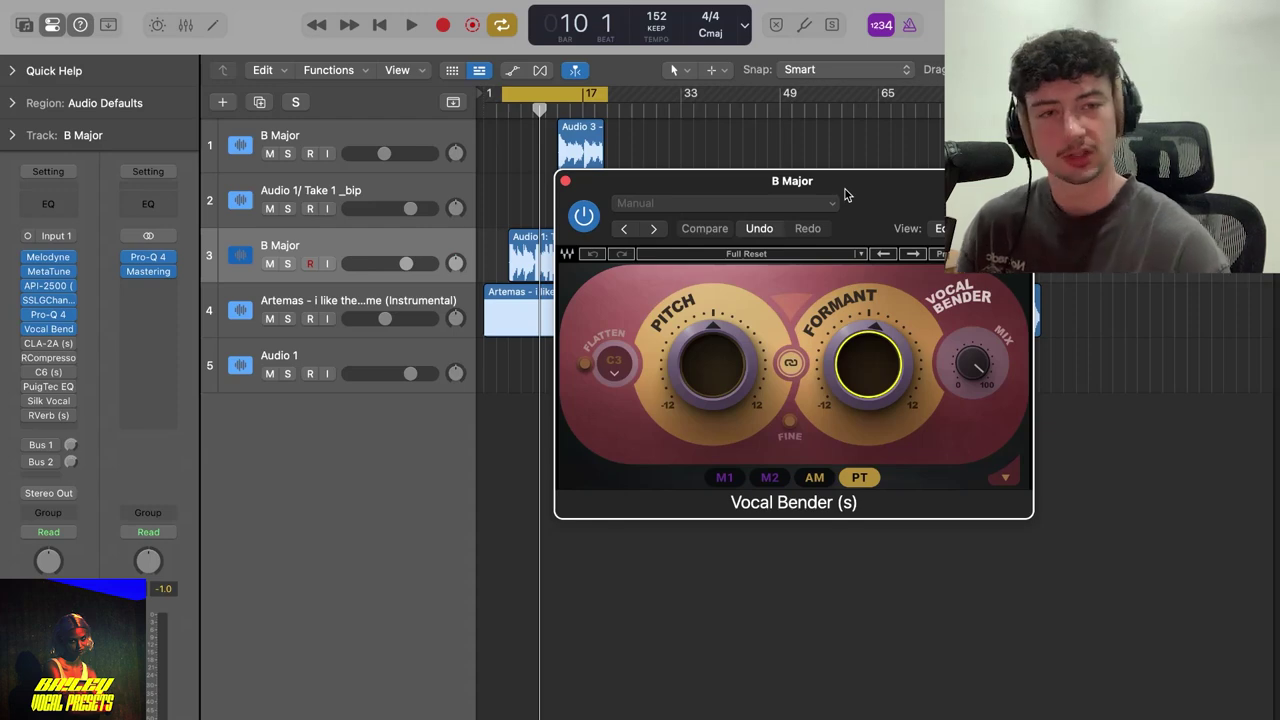
left_click(866, 362)
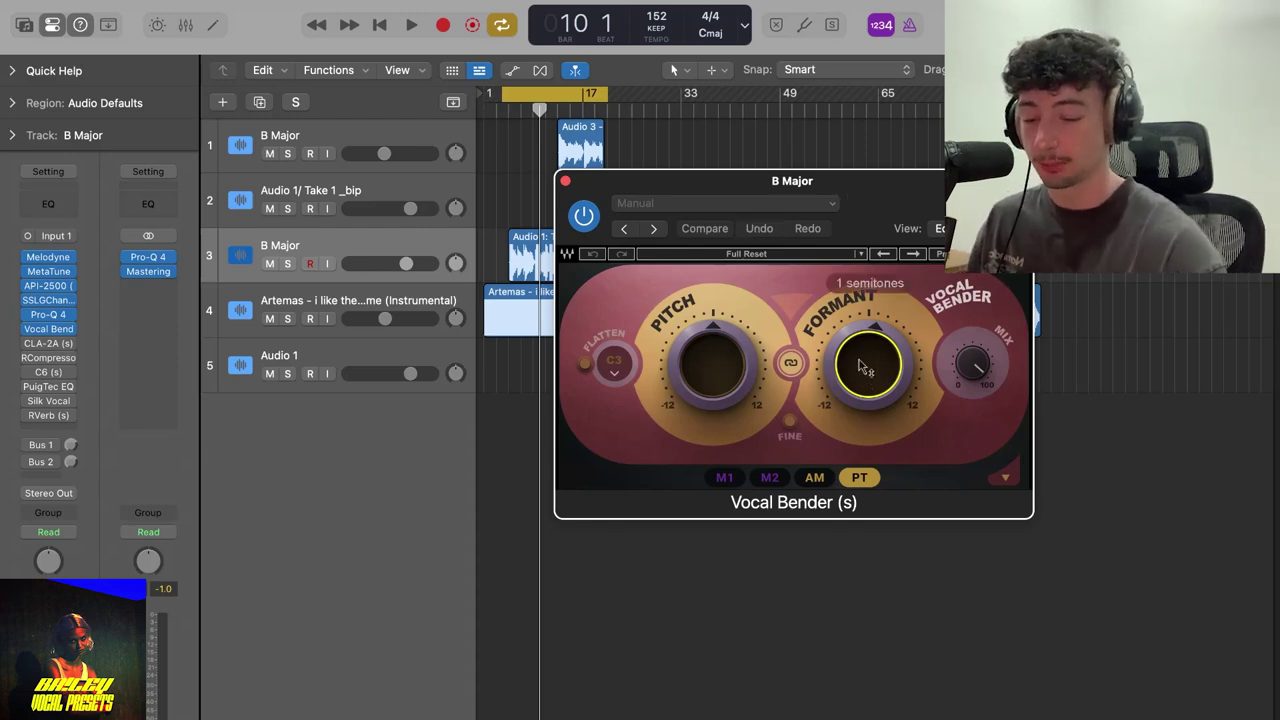
left_click(872, 362)
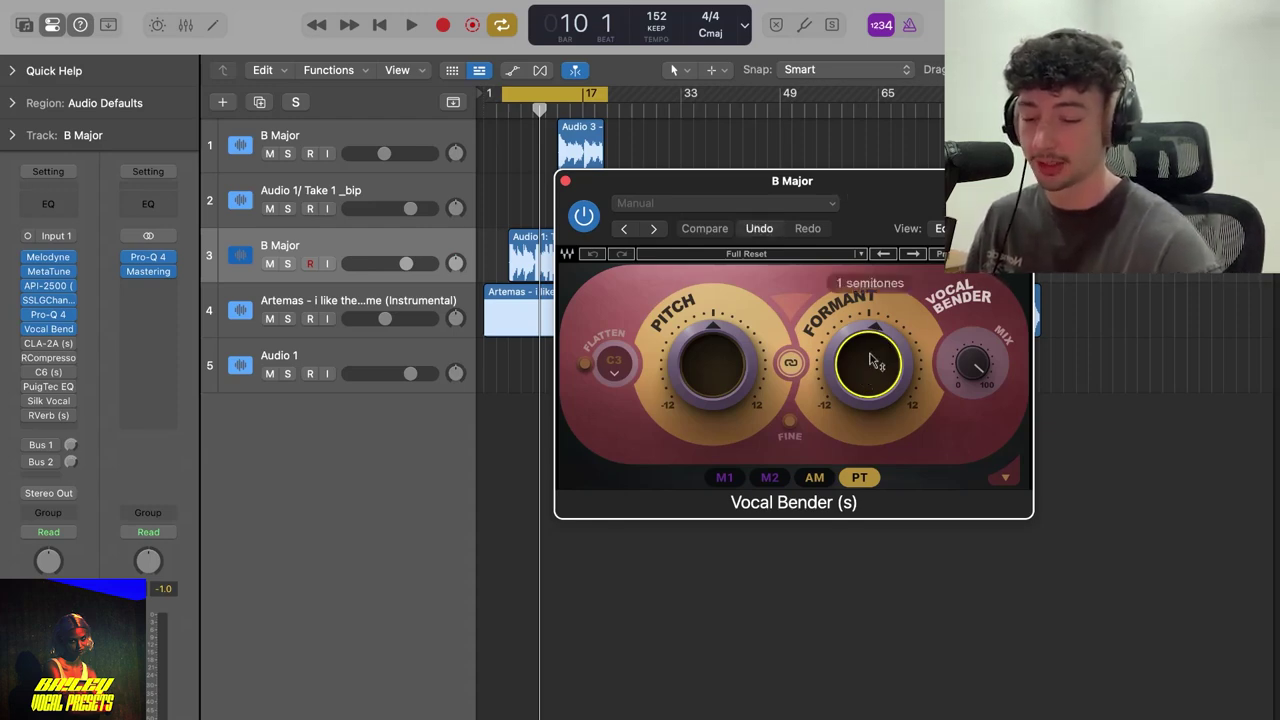
left_click(565, 181)
Audition the looped vocal and instrumental with Vocal Bender, comparing it with the effect bypassed
key("space")
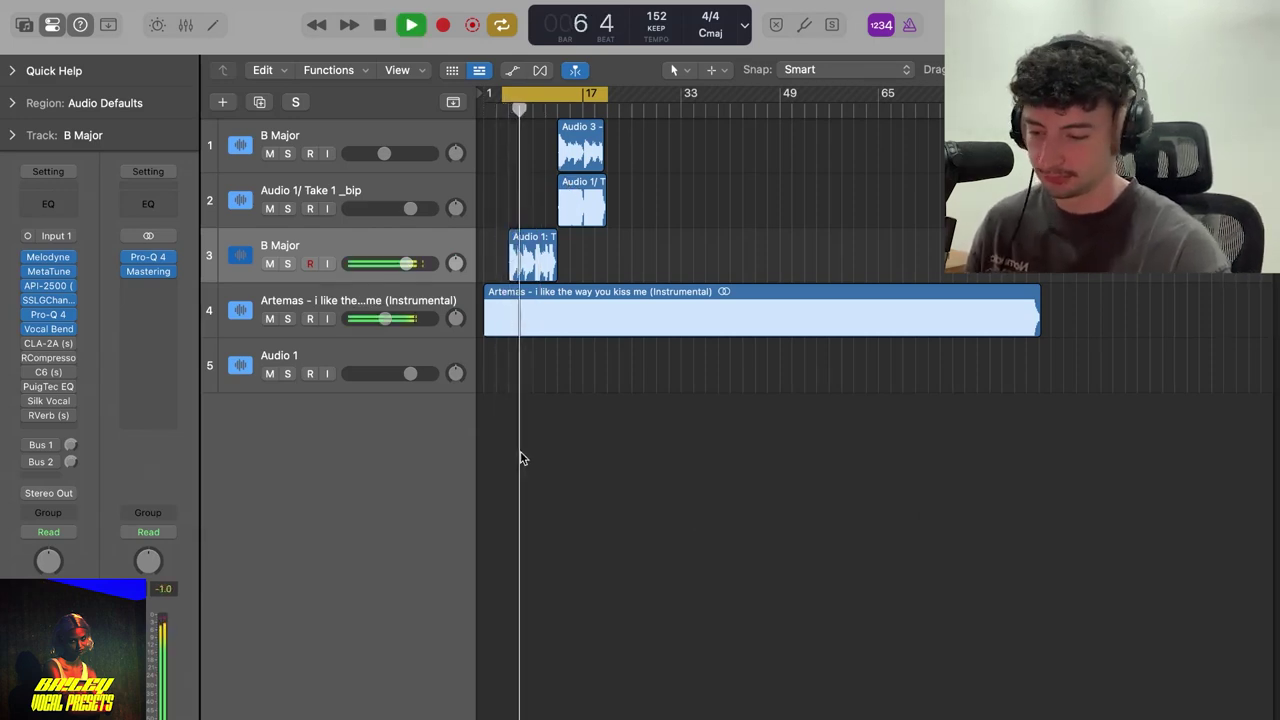
scroll(520, 458, "up", 3)
scroll(520, 458, "down", 3)
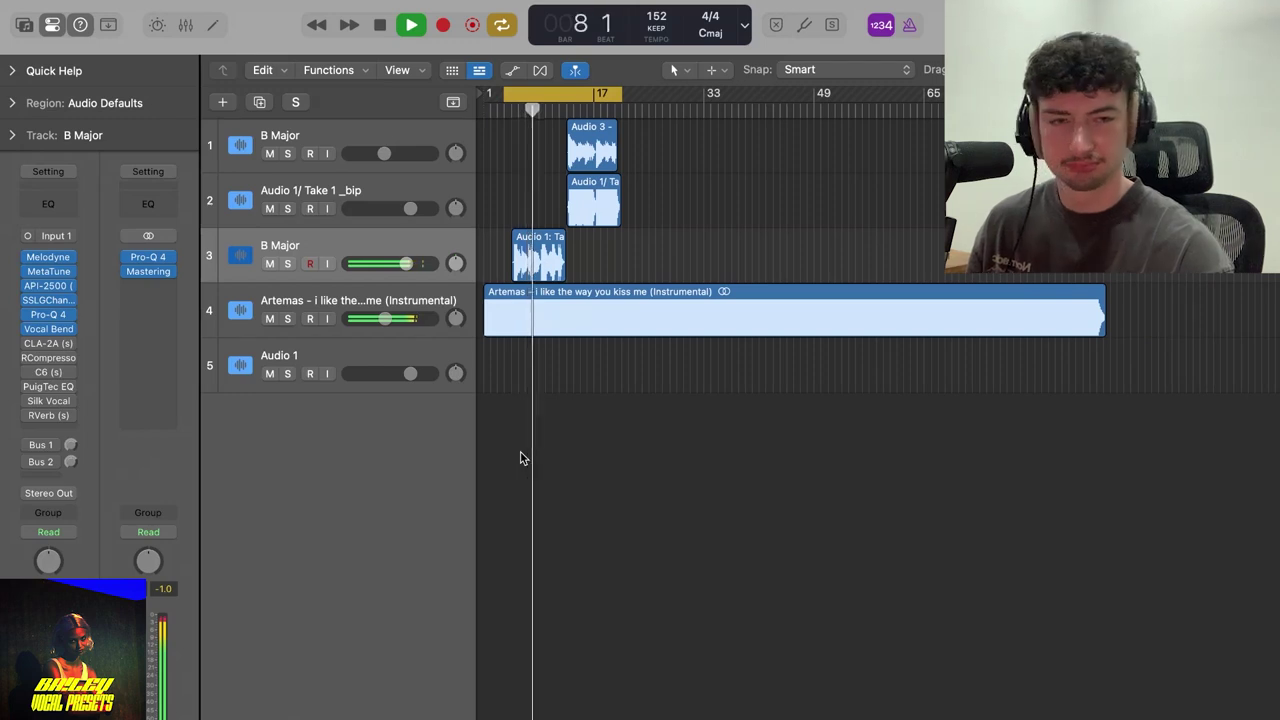
mouse_move(28, 331)
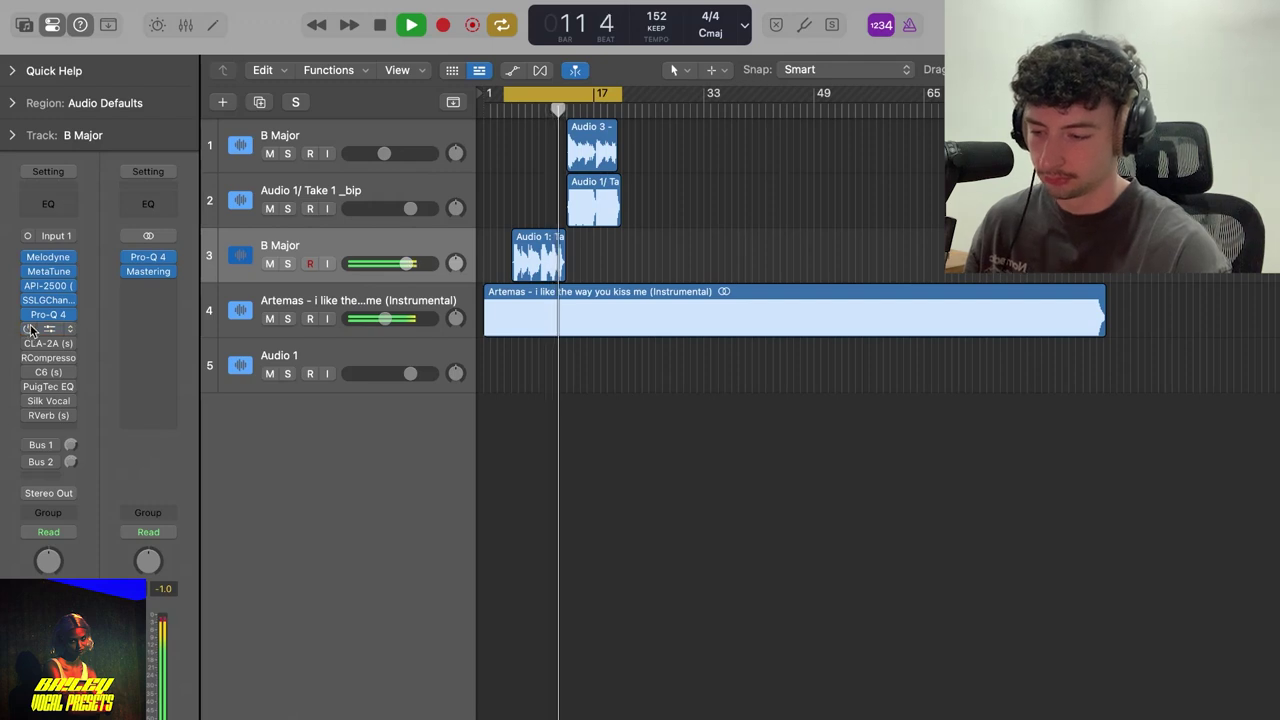
key("space")
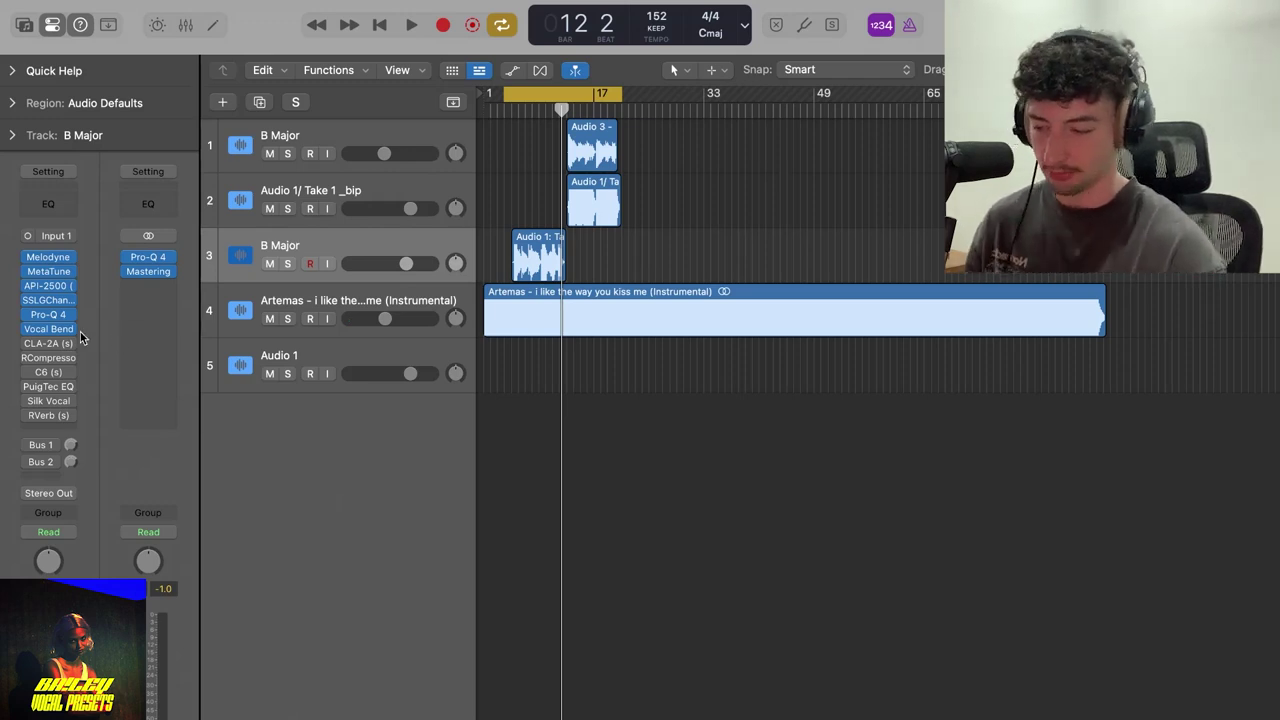
Enable the CLA-2A compressor on track 3 and audition the vocal with its settings on display
left_click(40, 338)
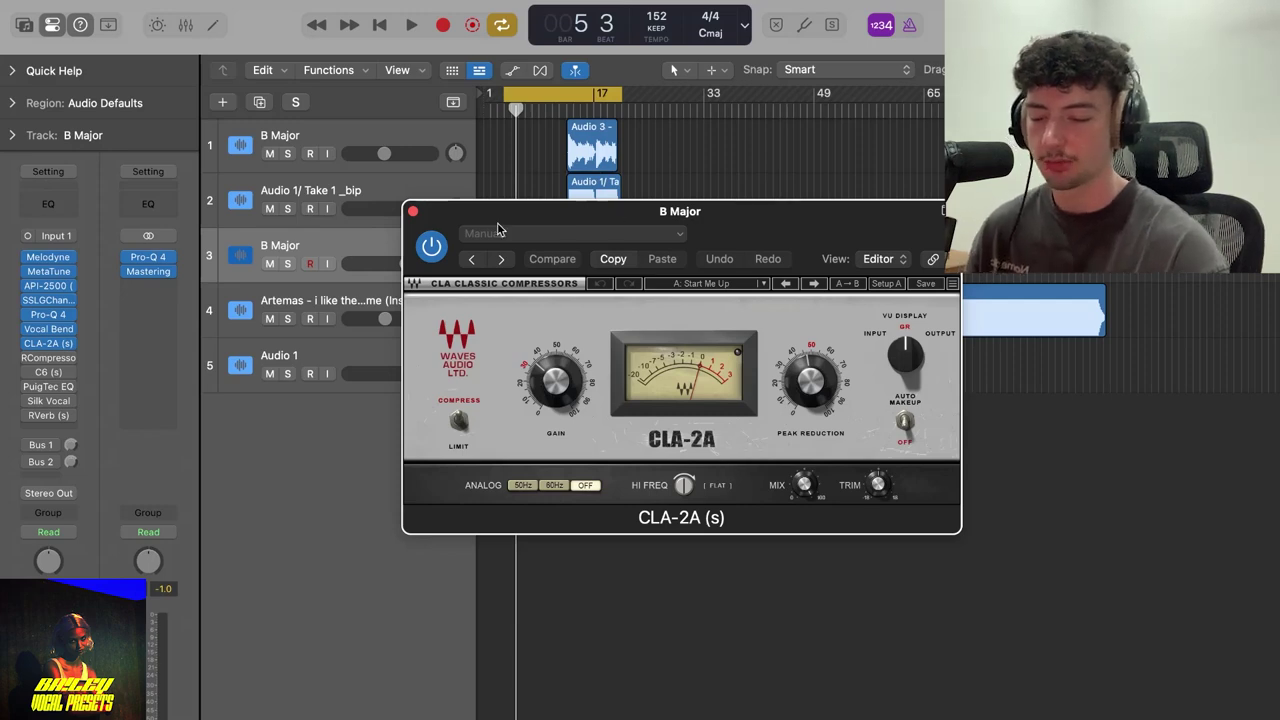
key("space")
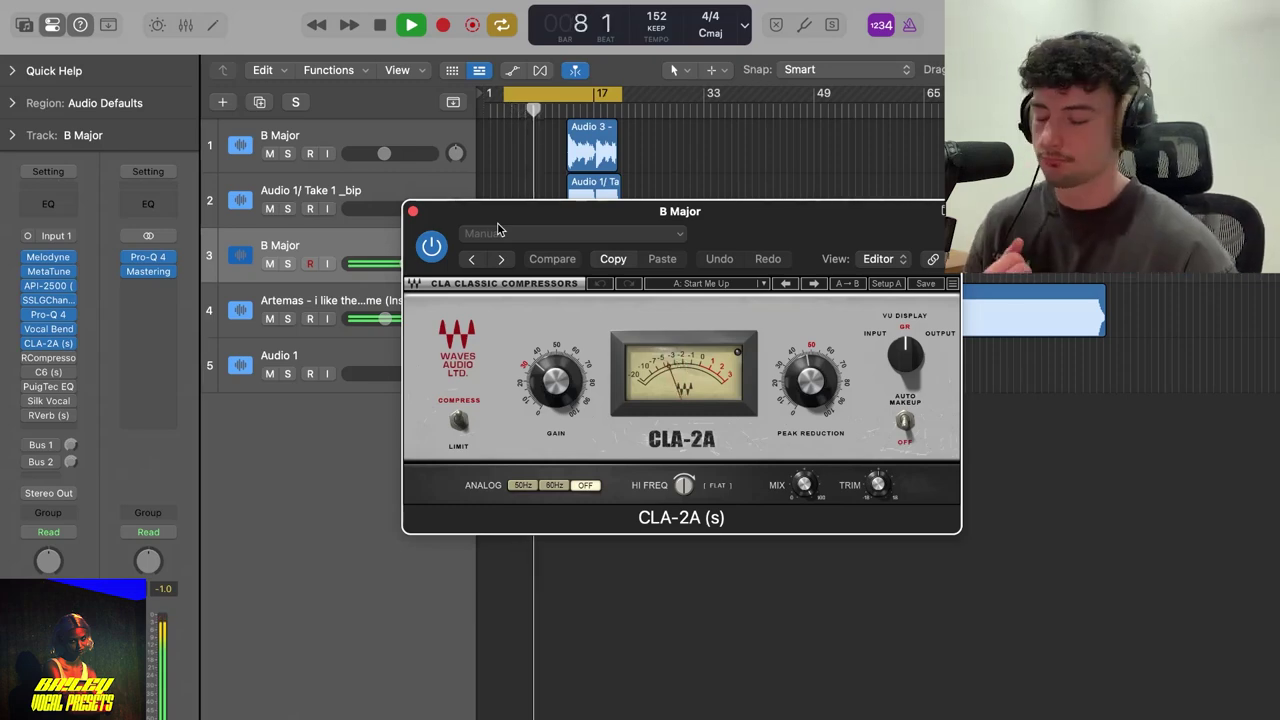
key("space")
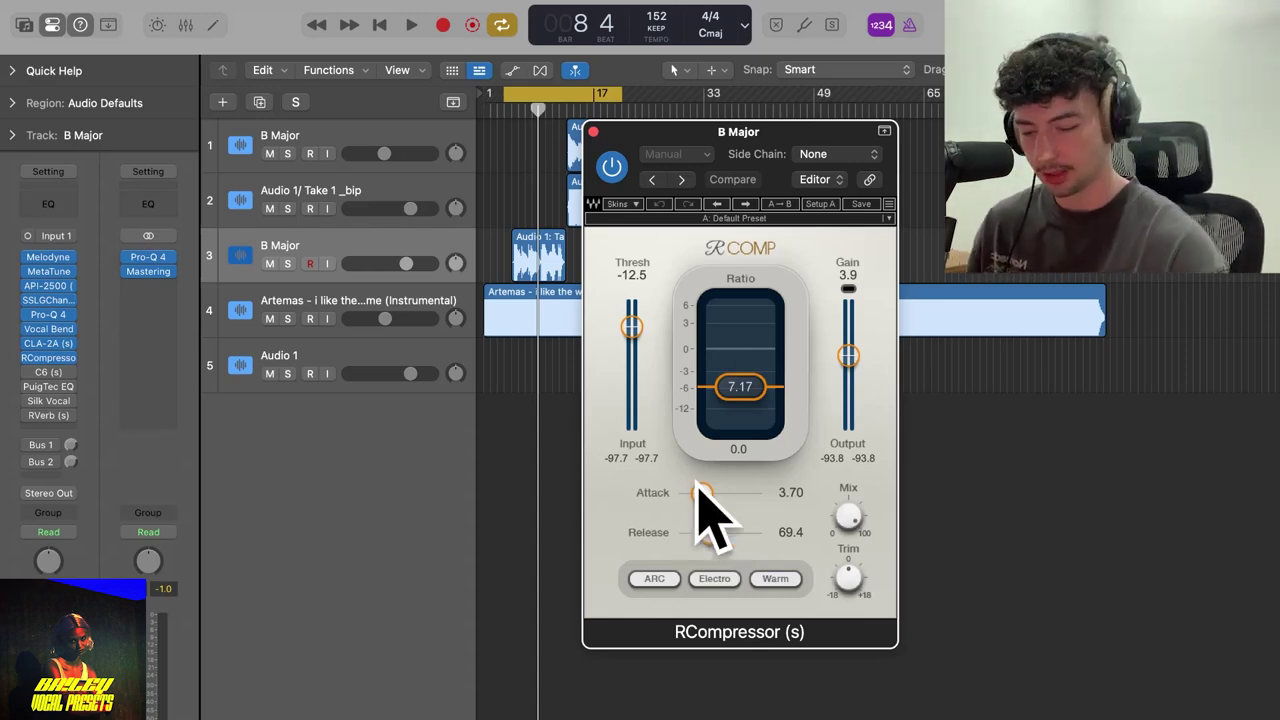
Audition the vocal through RCompressor on track 3, watching its gain reduction, and close the plug-in's window
key("space")
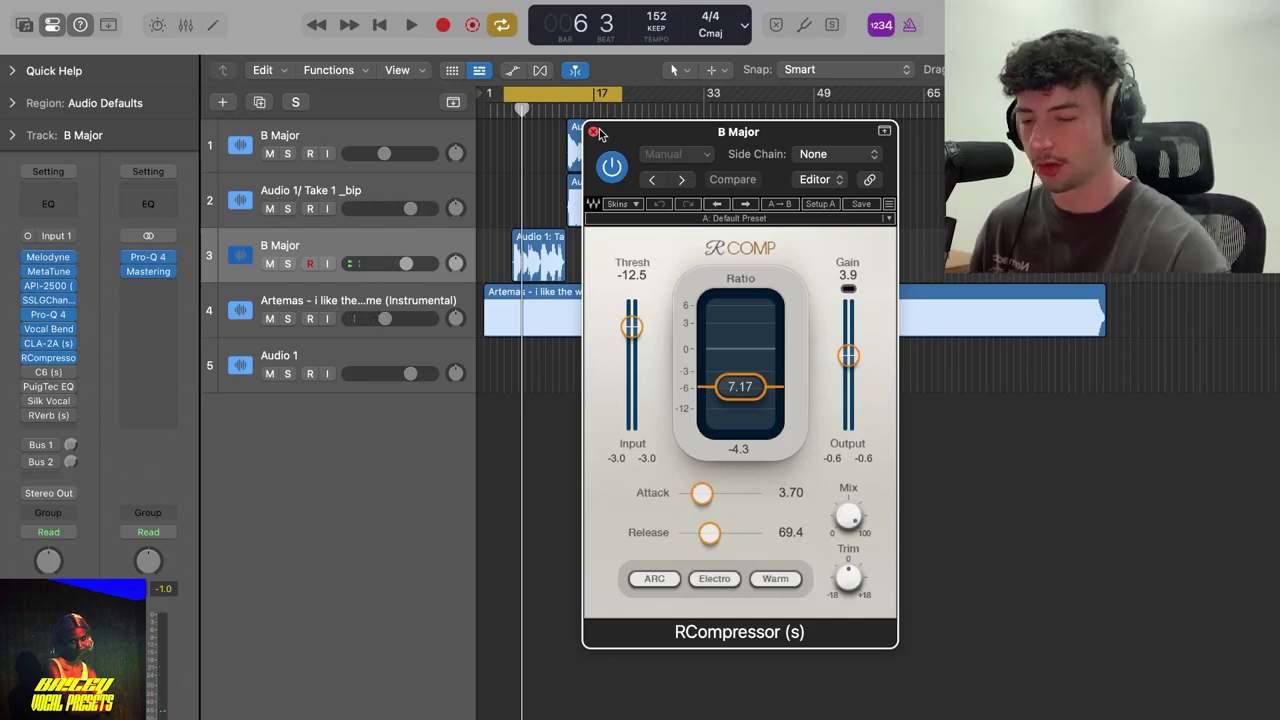
key("space")
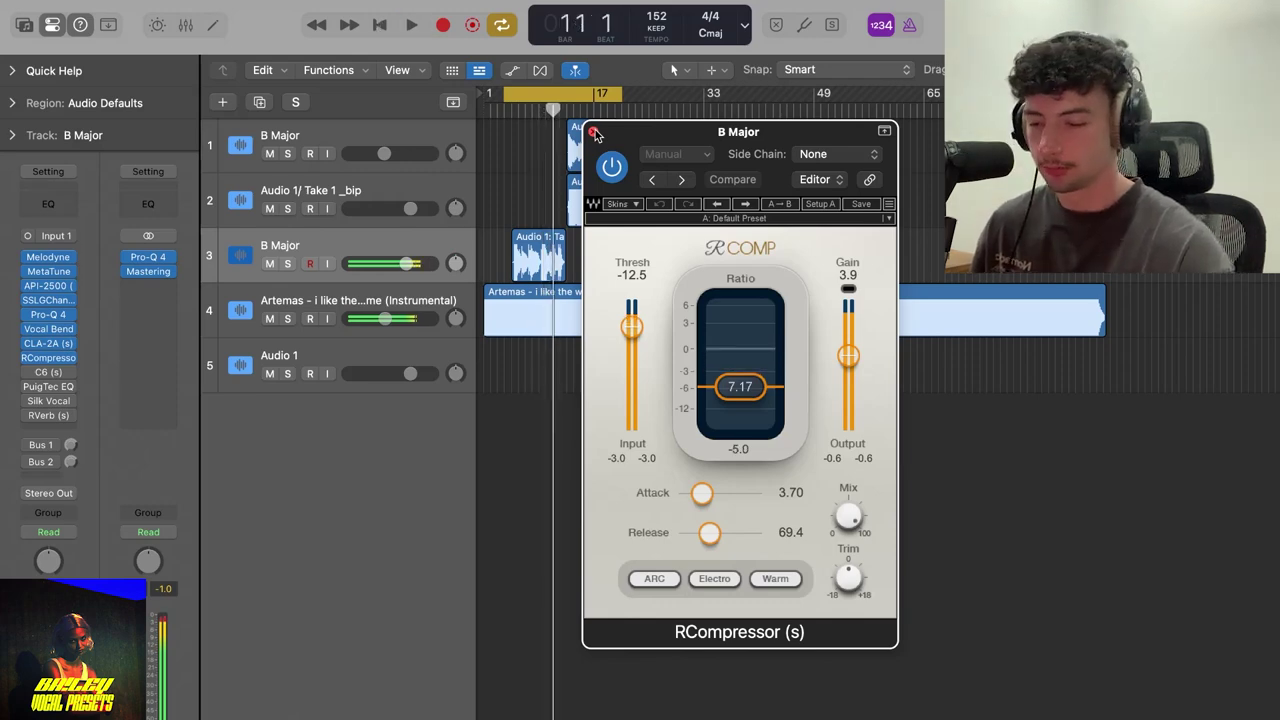
key("space")
left_click(593, 133)
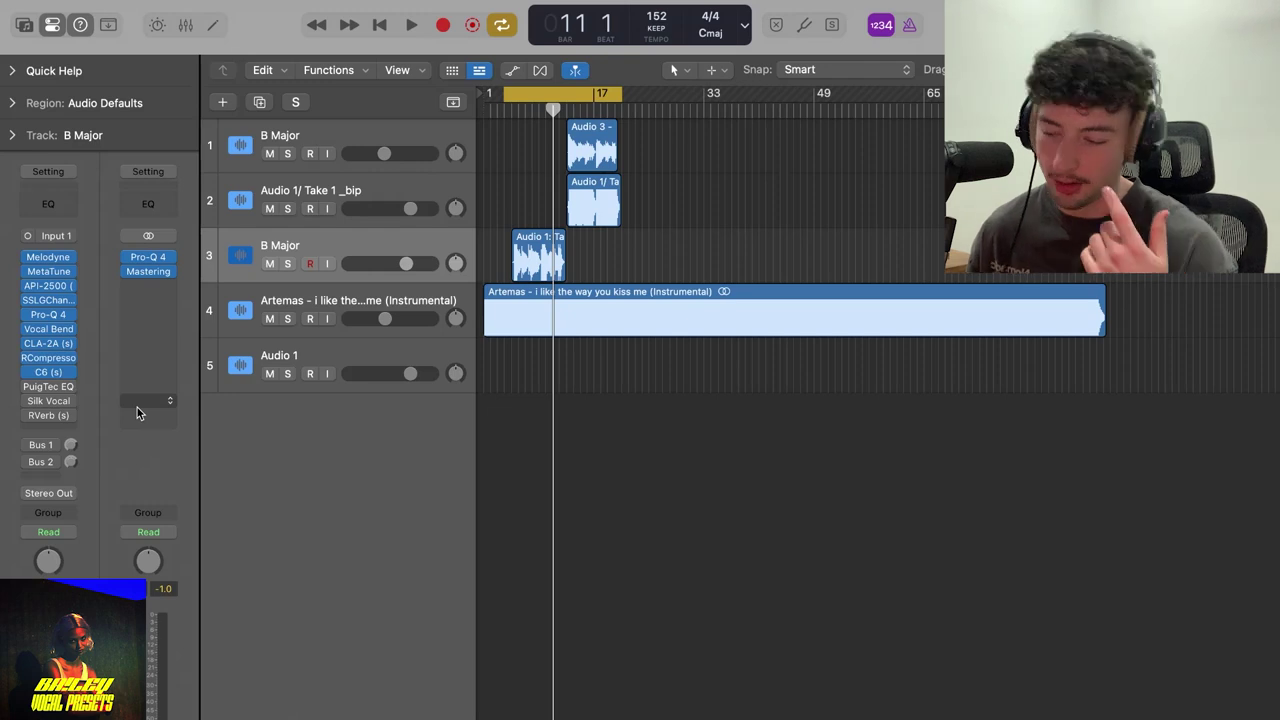
mouse_move(73, 393)
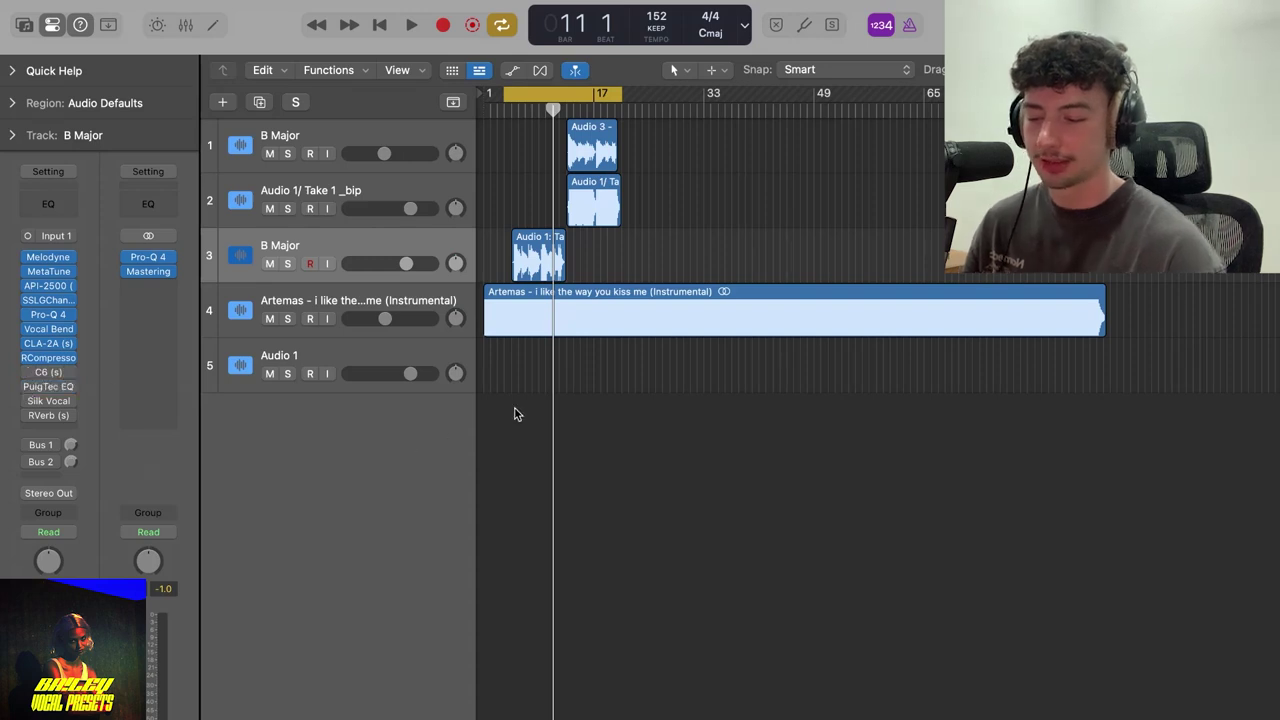
Enable C6 and PuigTec EQ on track 3 and audition the looped vocal over the instrumental
key("space")
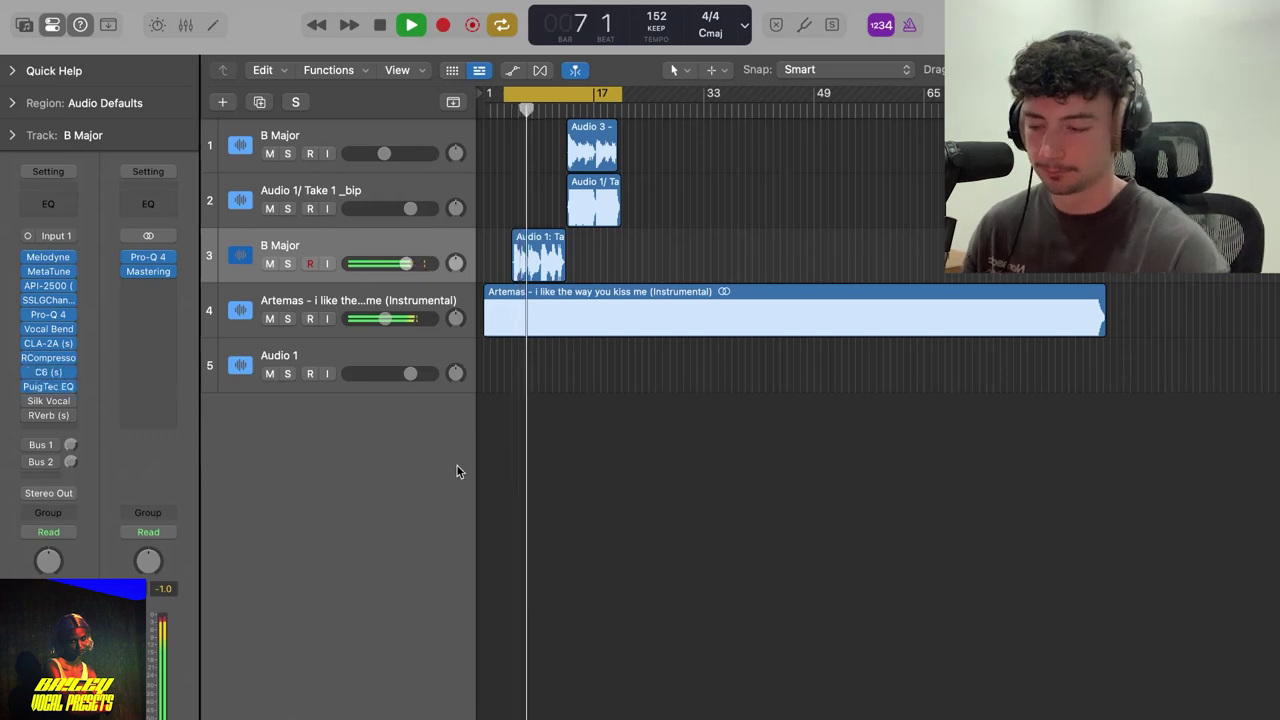
key("super+Right")
key("super+Left")
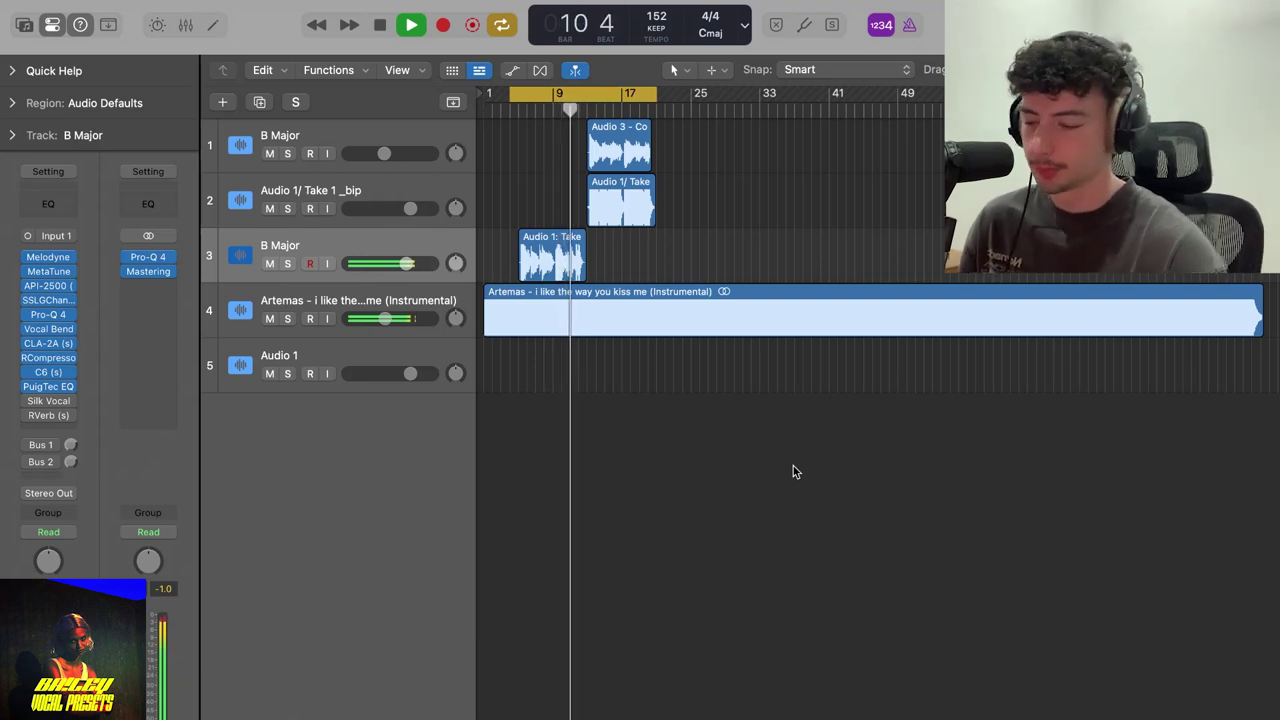
key("space")
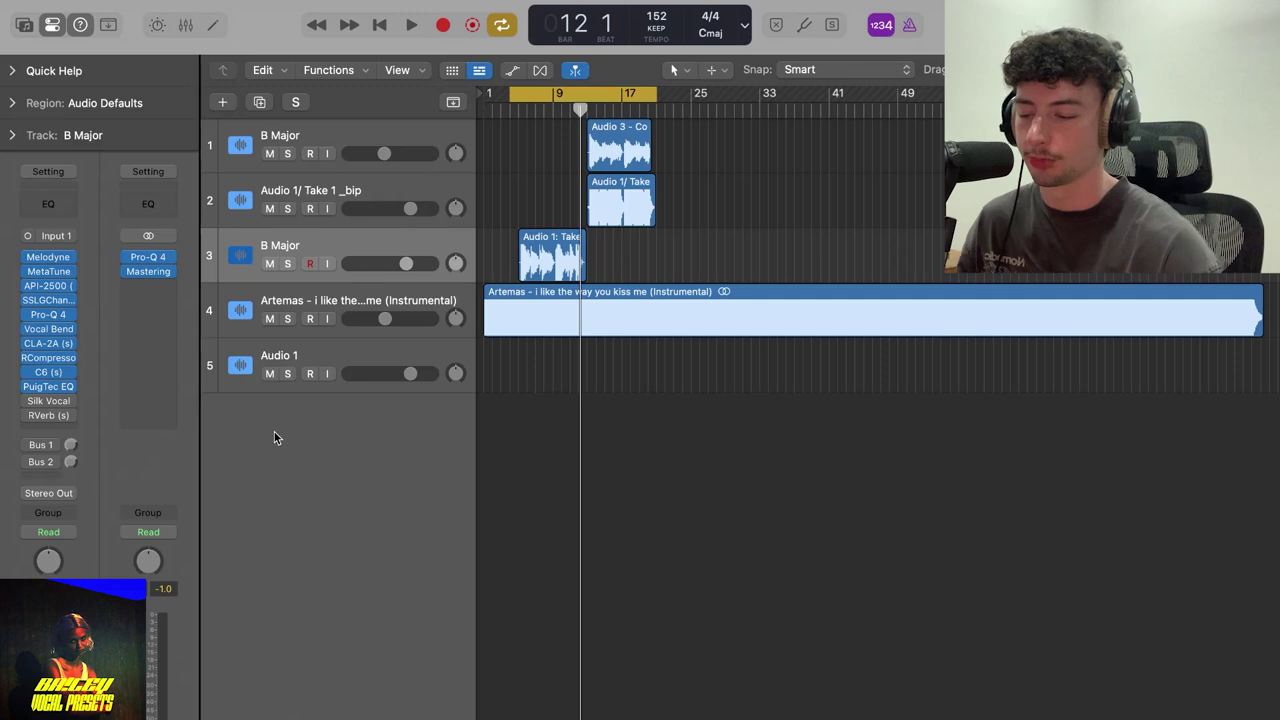
Enable Silk Vocal on track 3, audition the vocal with its settings on display, and close the plug-in's window
left_click(48, 400)
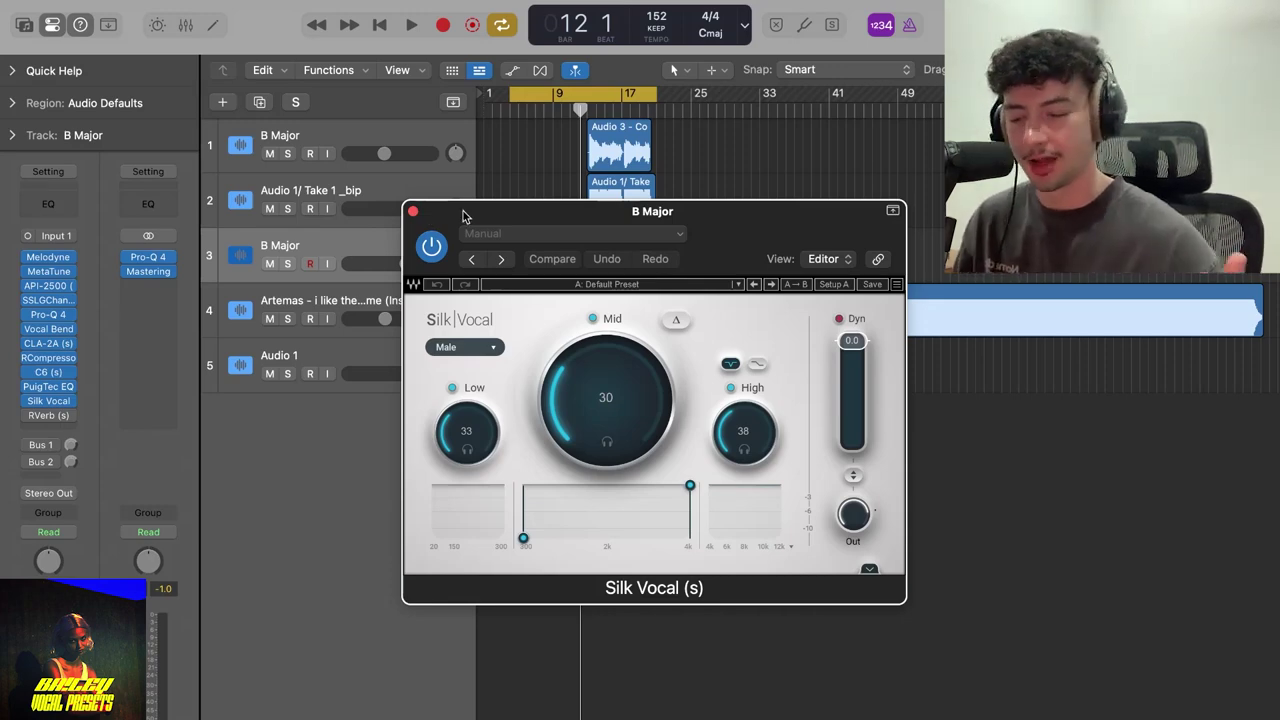
left_click_drag(463, 216, 463, 200)
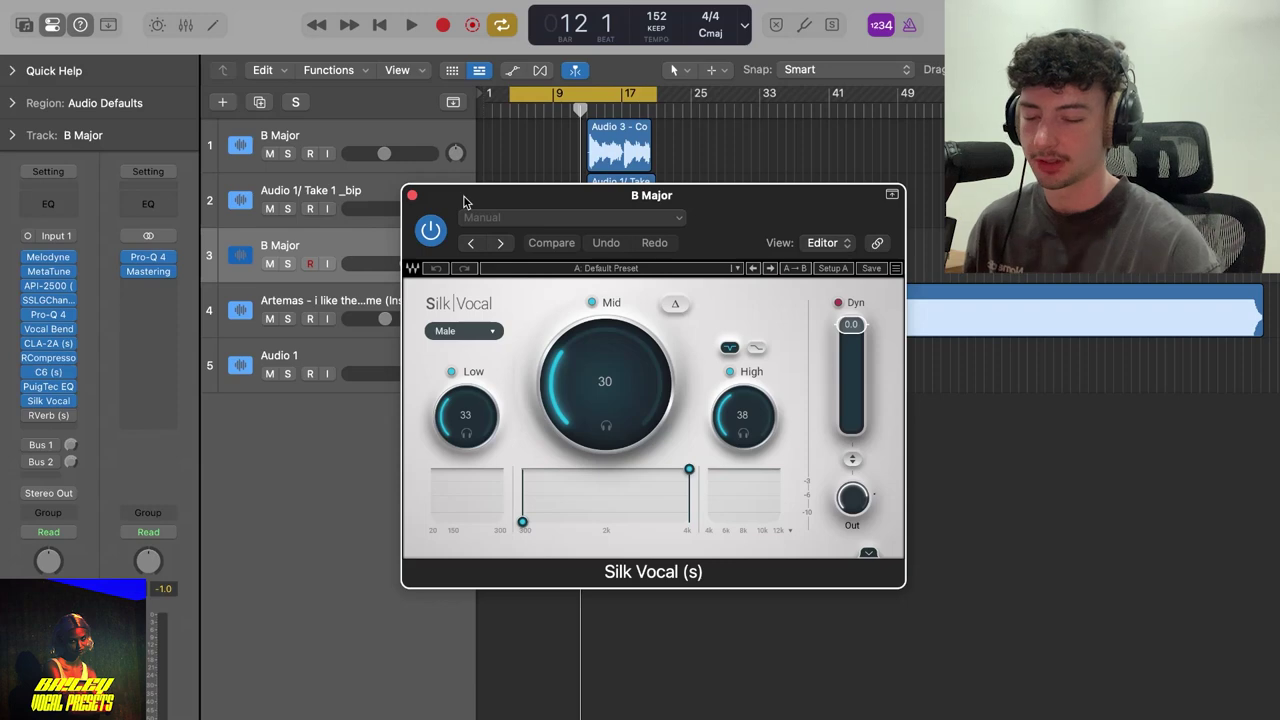
key("space")
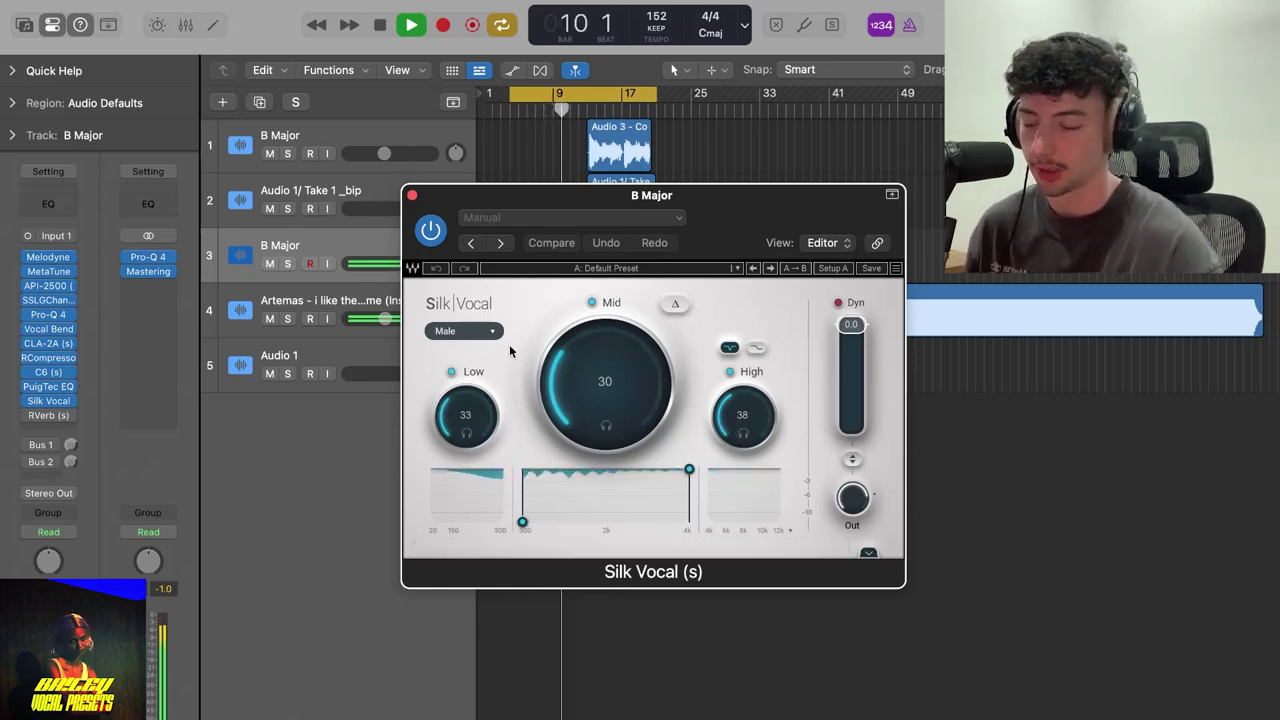
key("space")
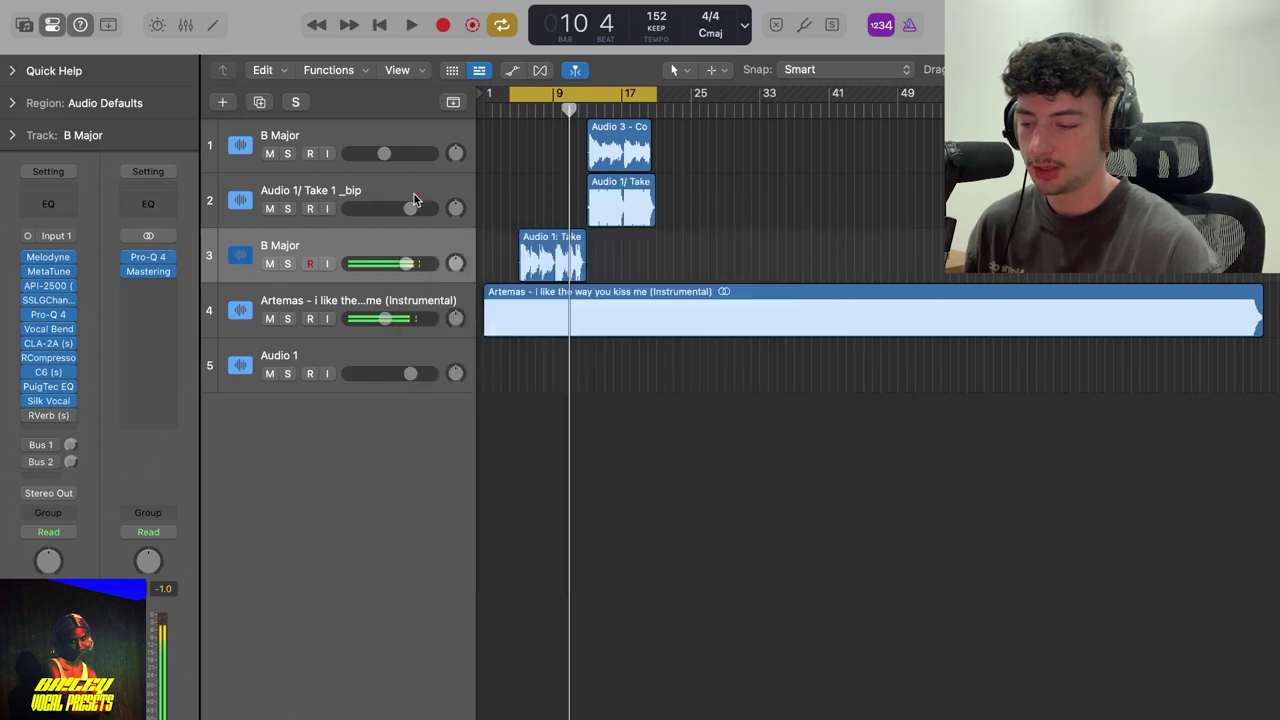
left_click(411, 195)
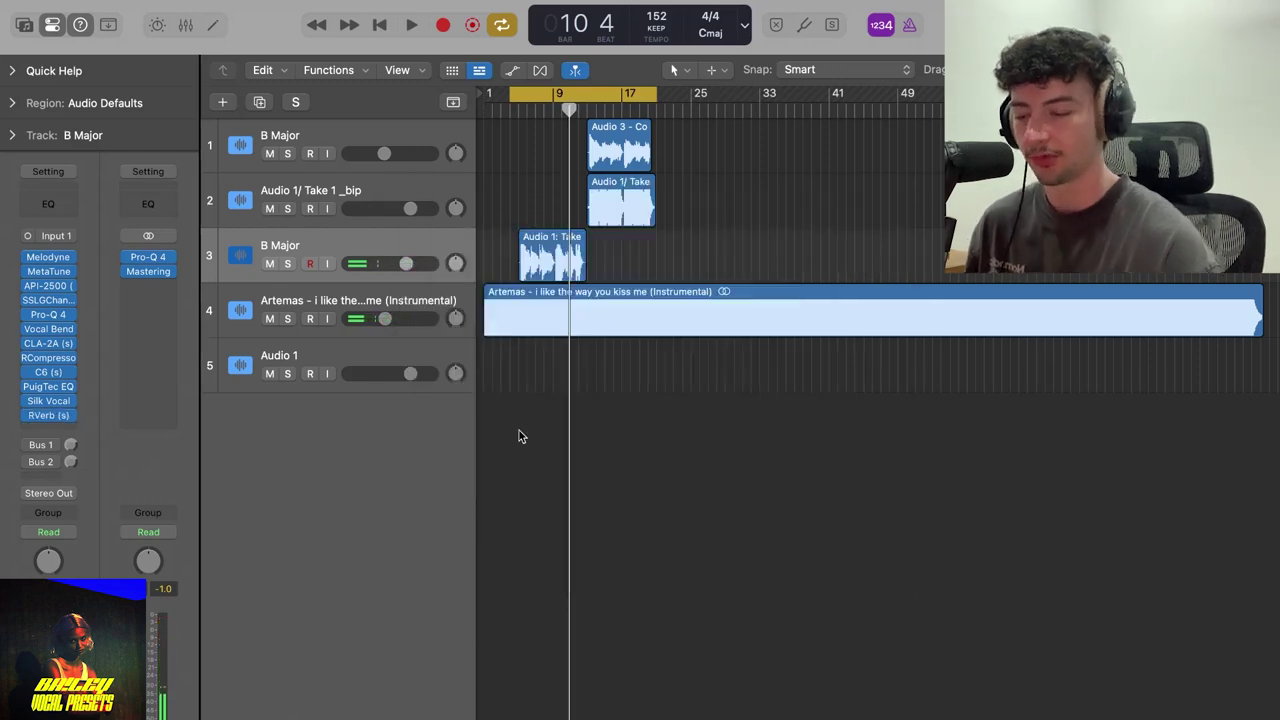
Enable RVerb on track 3, audition the vocal through the reverb while viewing its settings, and close its window
left_click(51, 415)
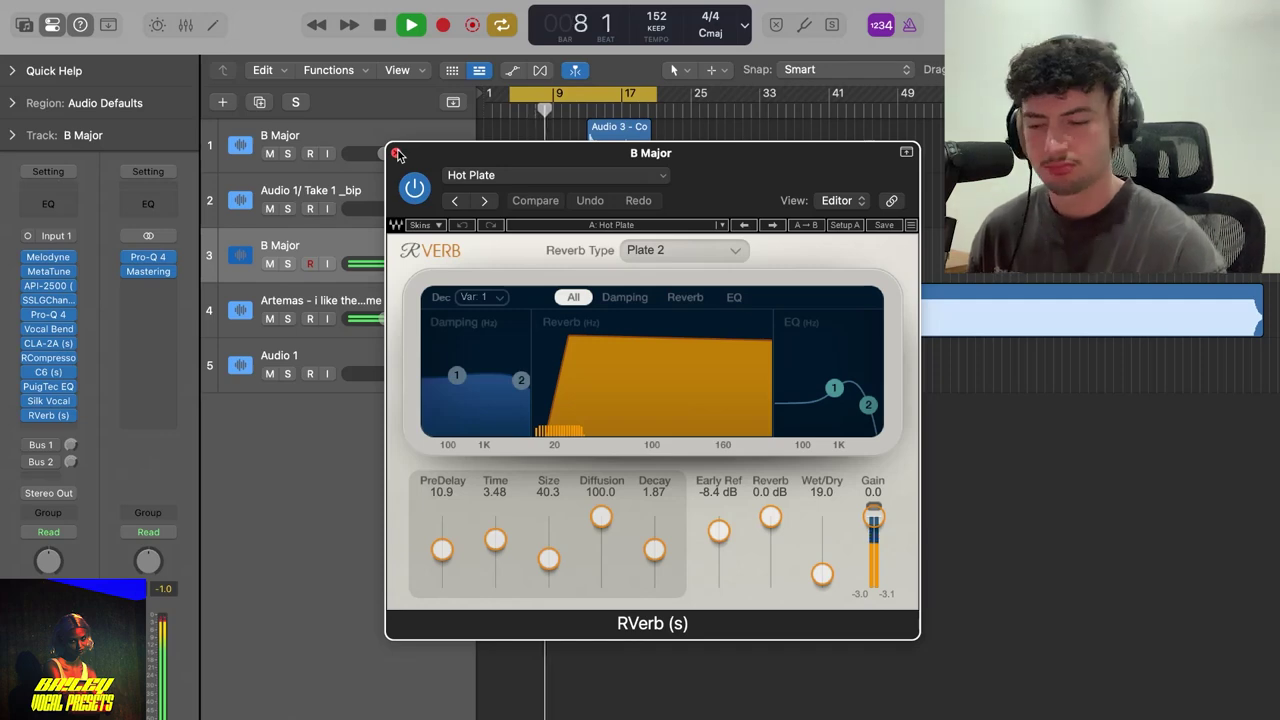
key("space")
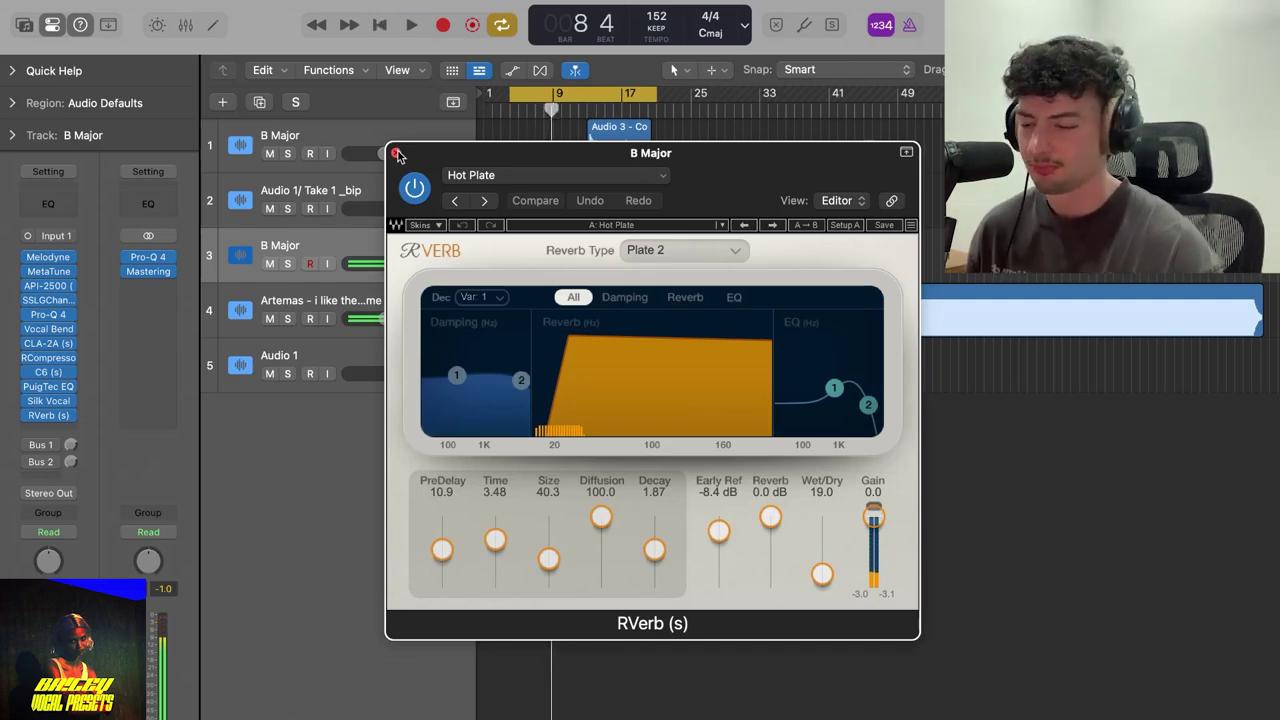
left_click(396, 154)
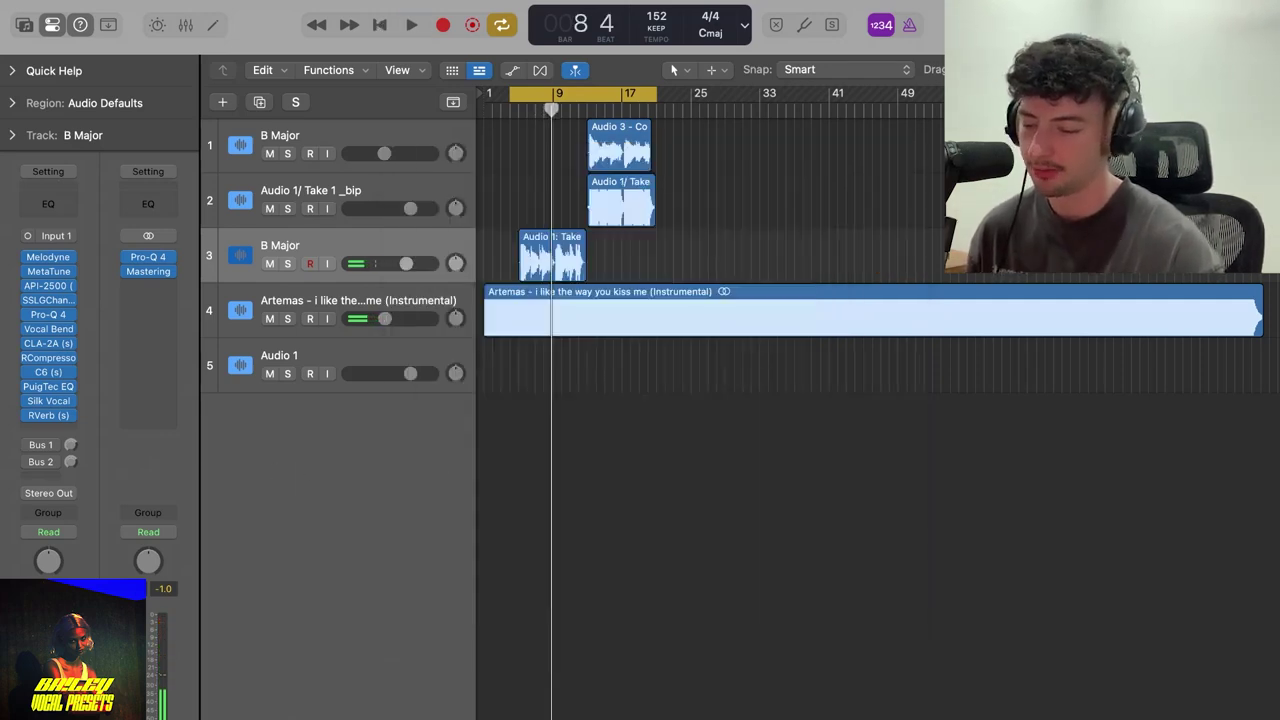
Move the cycle range's start to the beginning of the vocal region on track 3 and audition the full insert chain
left_click_drag(519, 104, 518, 106)
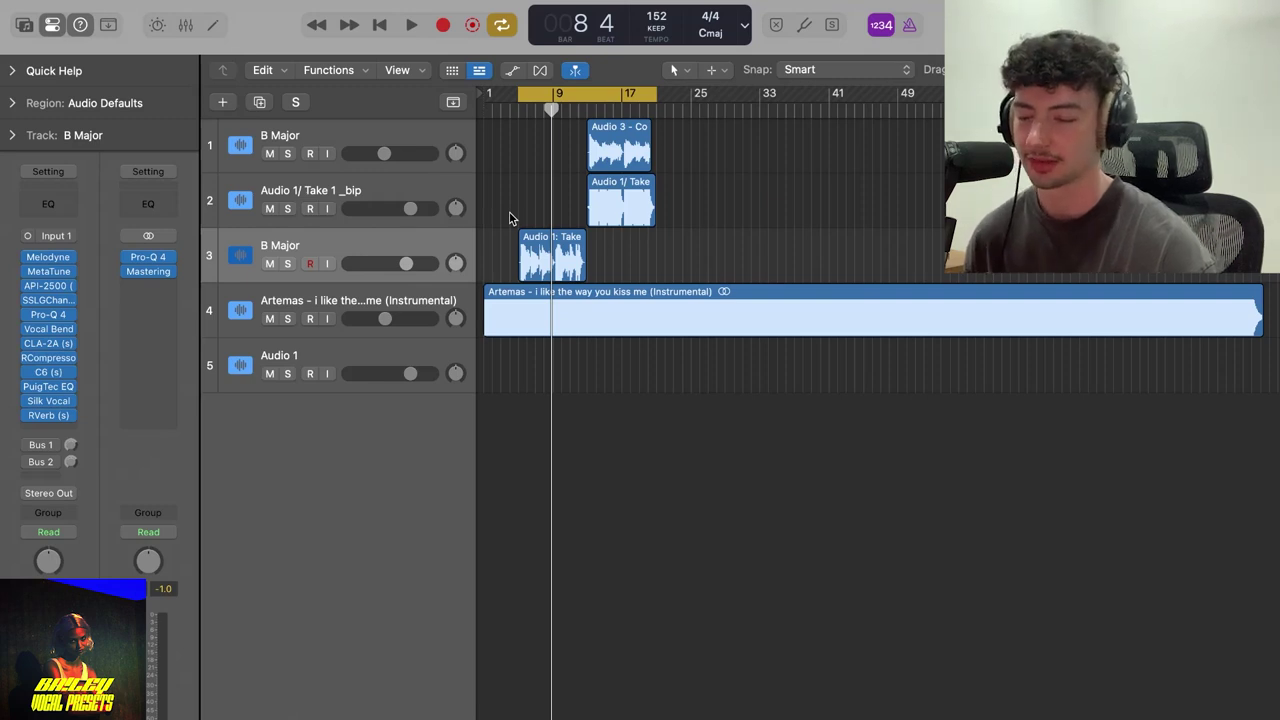
key("space")
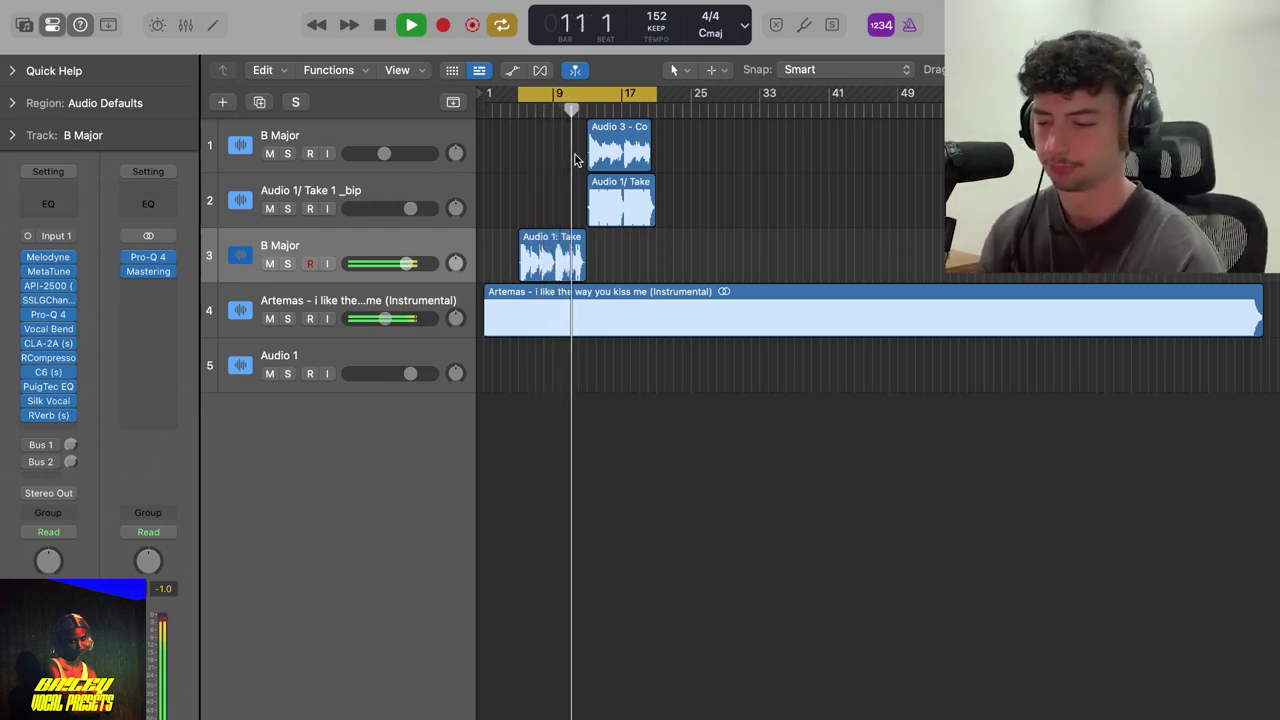
key("space")
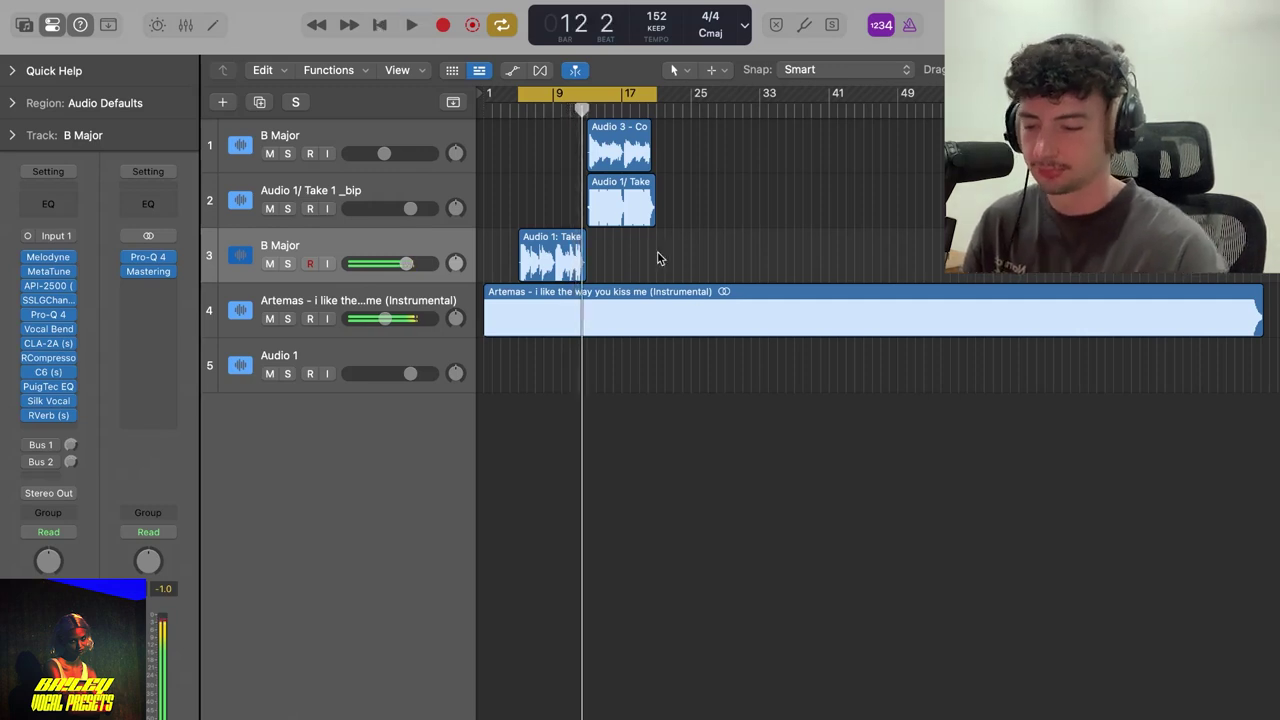
Set track 3's Bus 1 send to 0.0 and examine the ValhallaVintageVerb settings on Aux 1
left_click(71, 447)
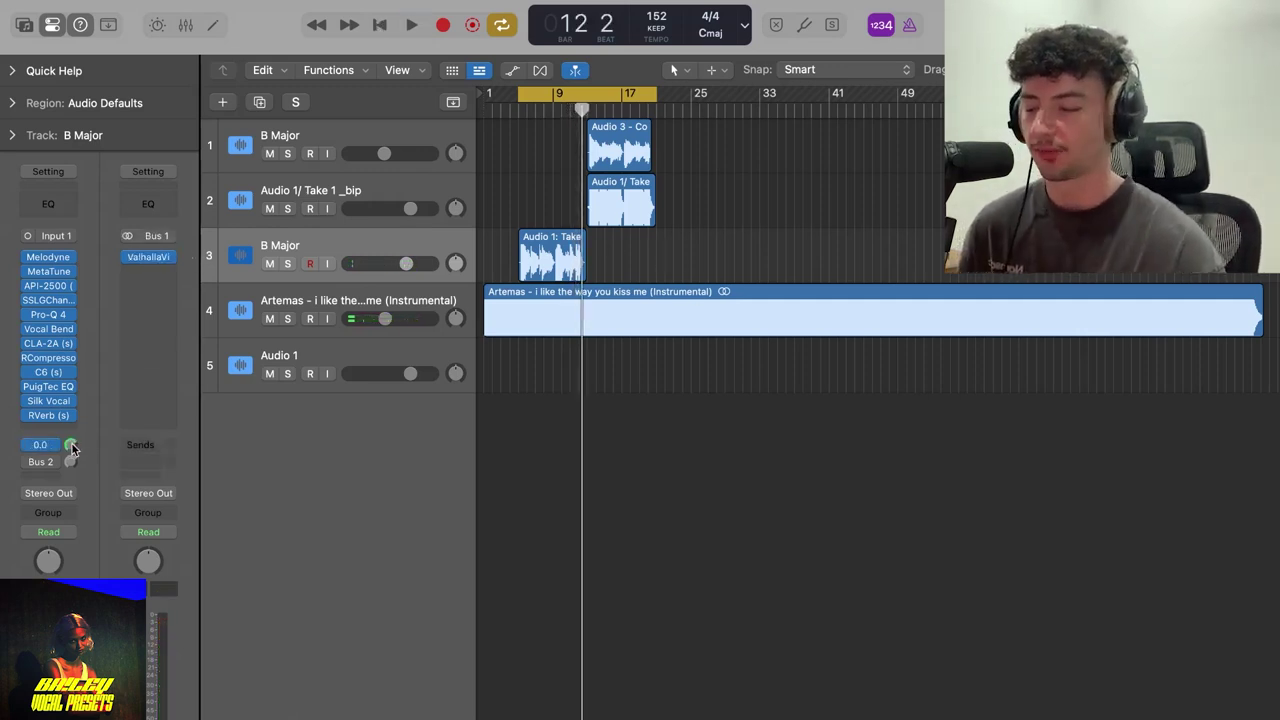
left_click(150, 260)
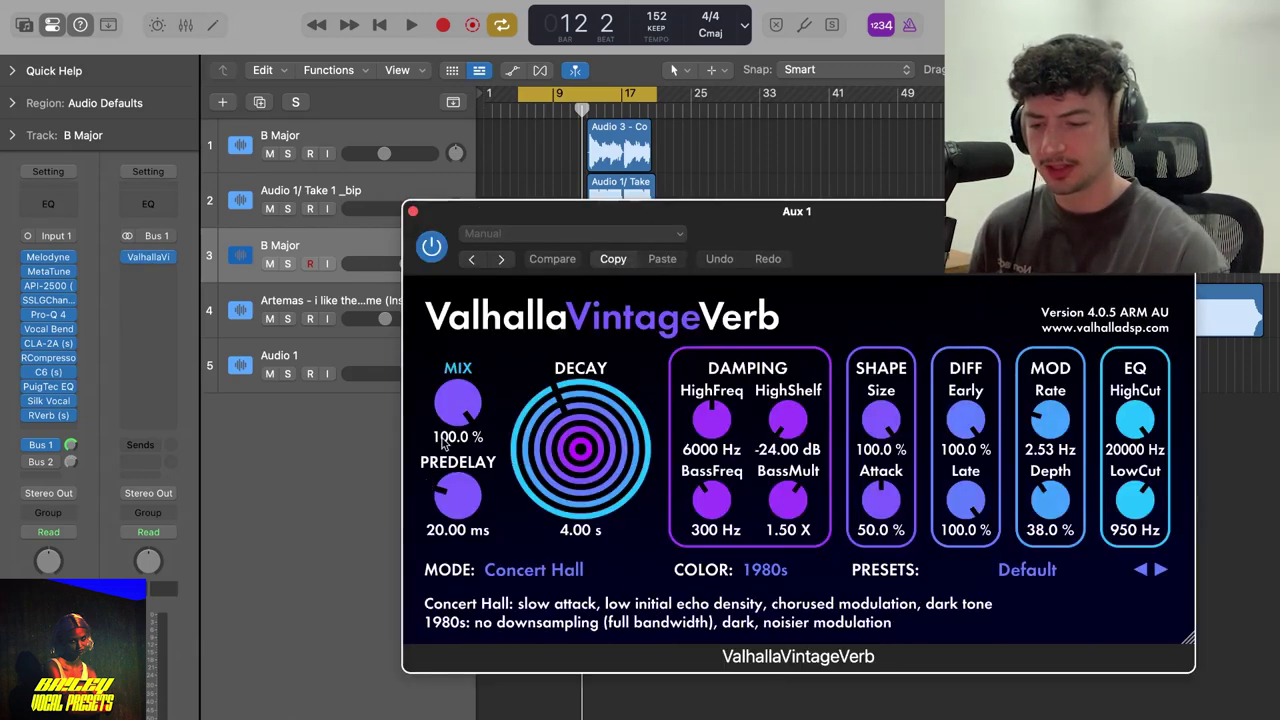
left_click_drag(932, 252, 882, 210)
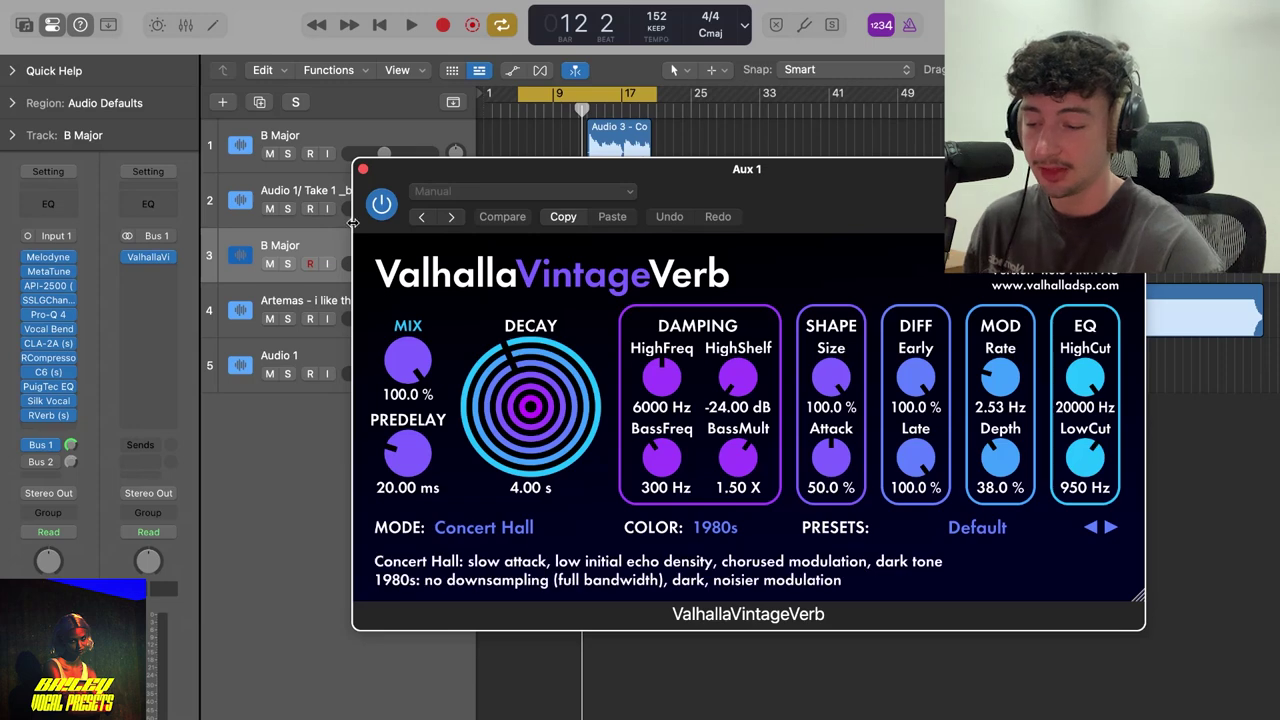
left_click(362, 168)
Audition the vocal with the Bus 1 reverb, comparing it soloed and together with the instrumental
key("s")
key("space")
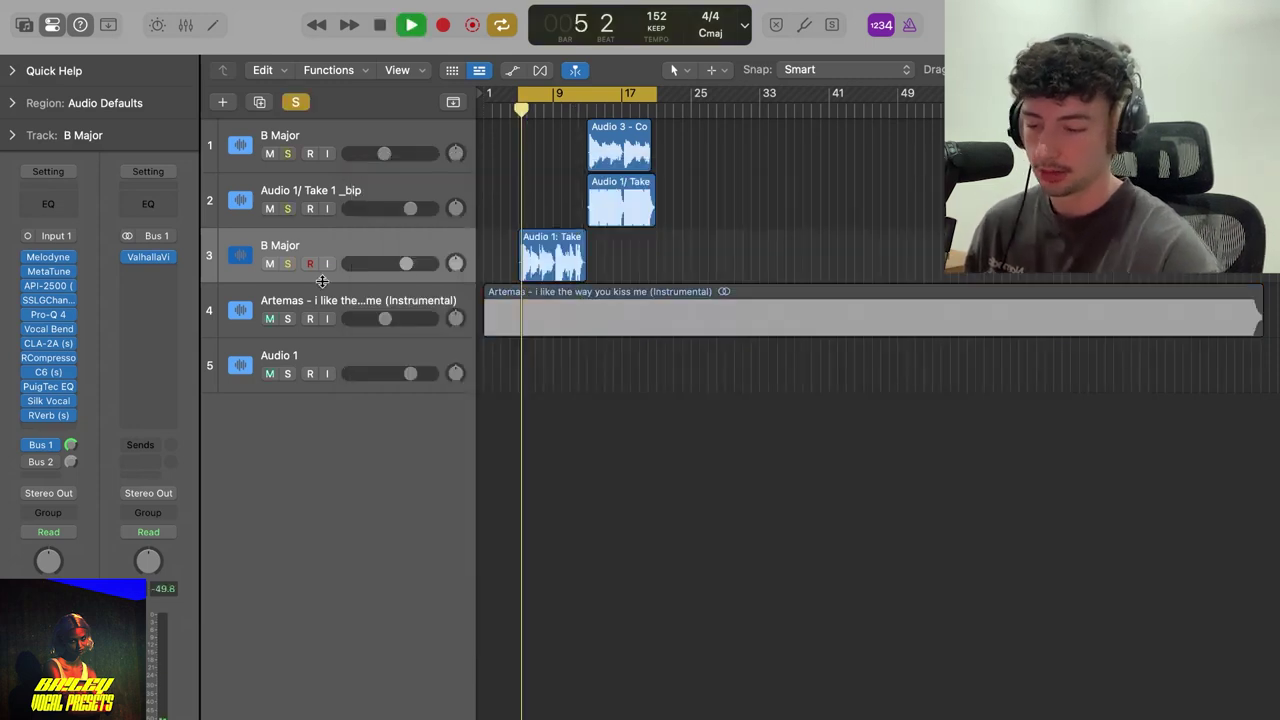
key("s")
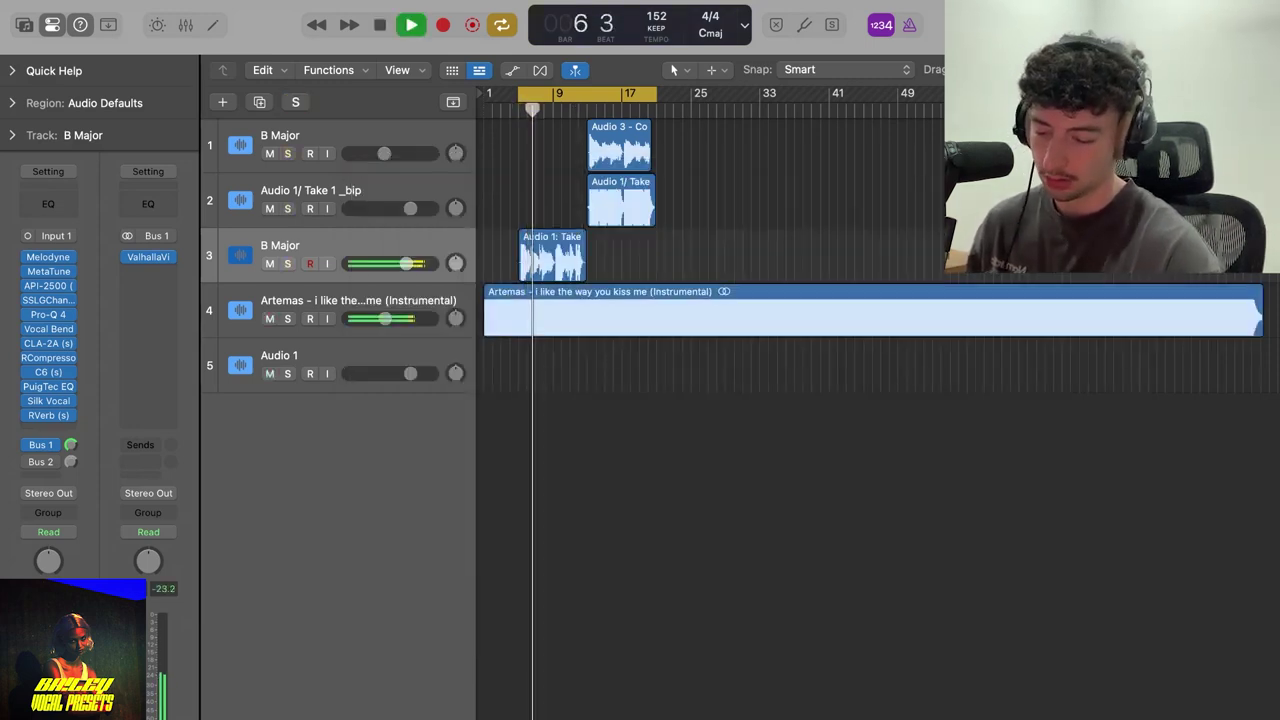
key("s")
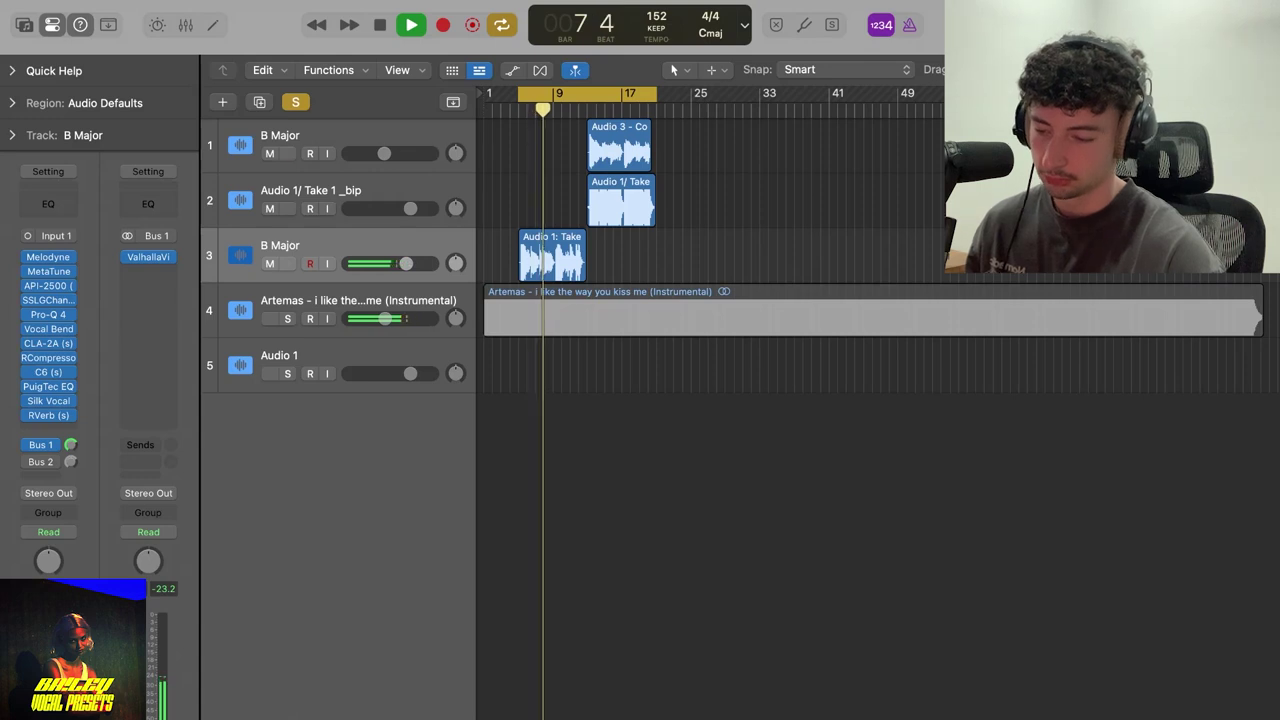
key("s")
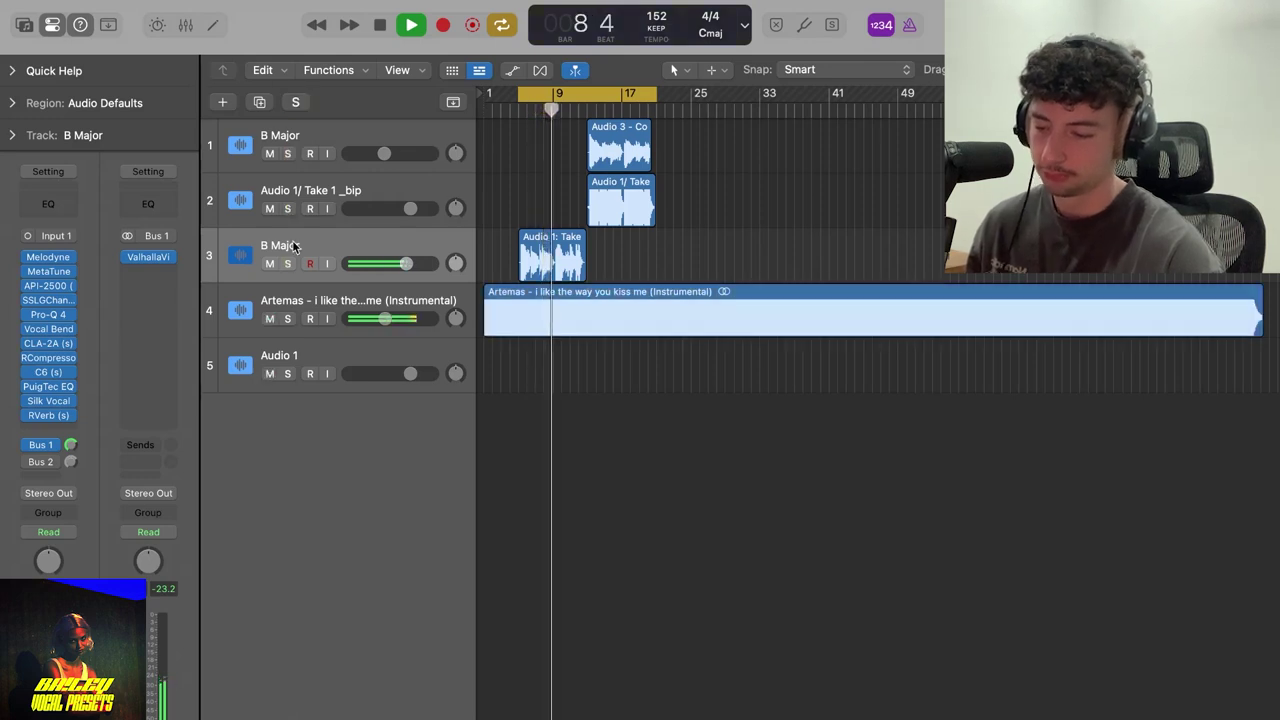
left_click(269, 319)
left_click(269, 319)
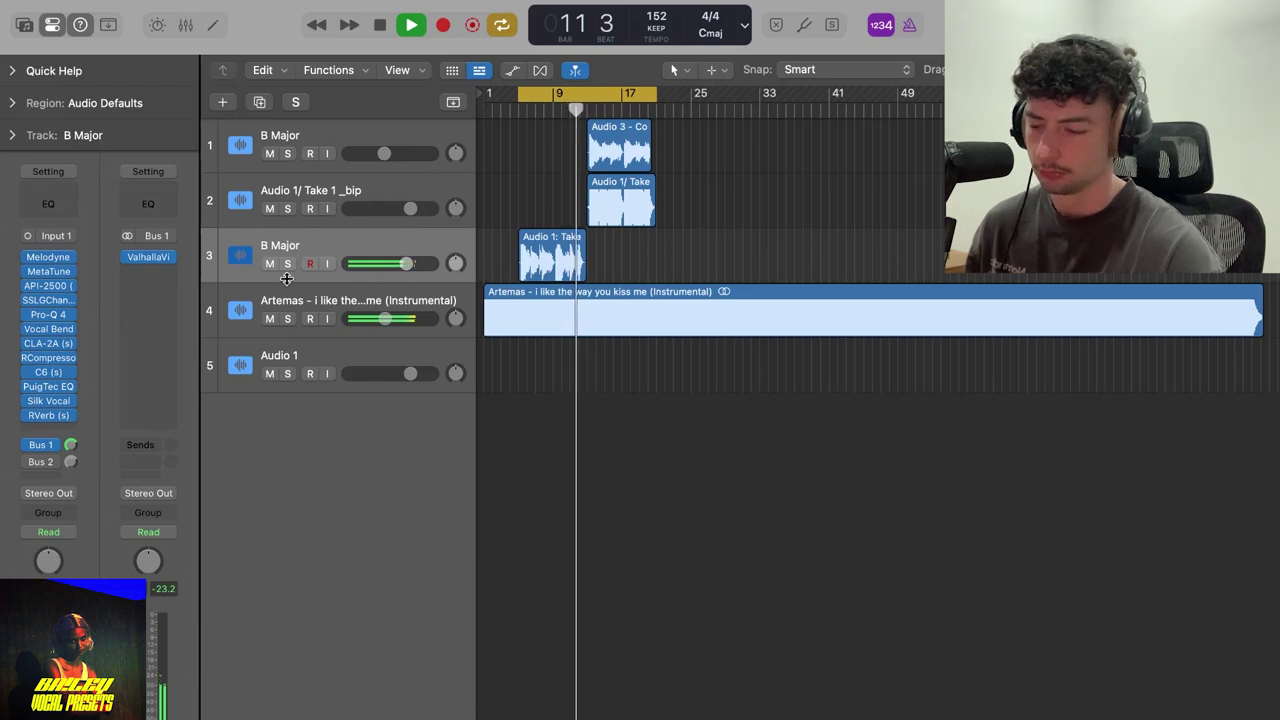
key("space")
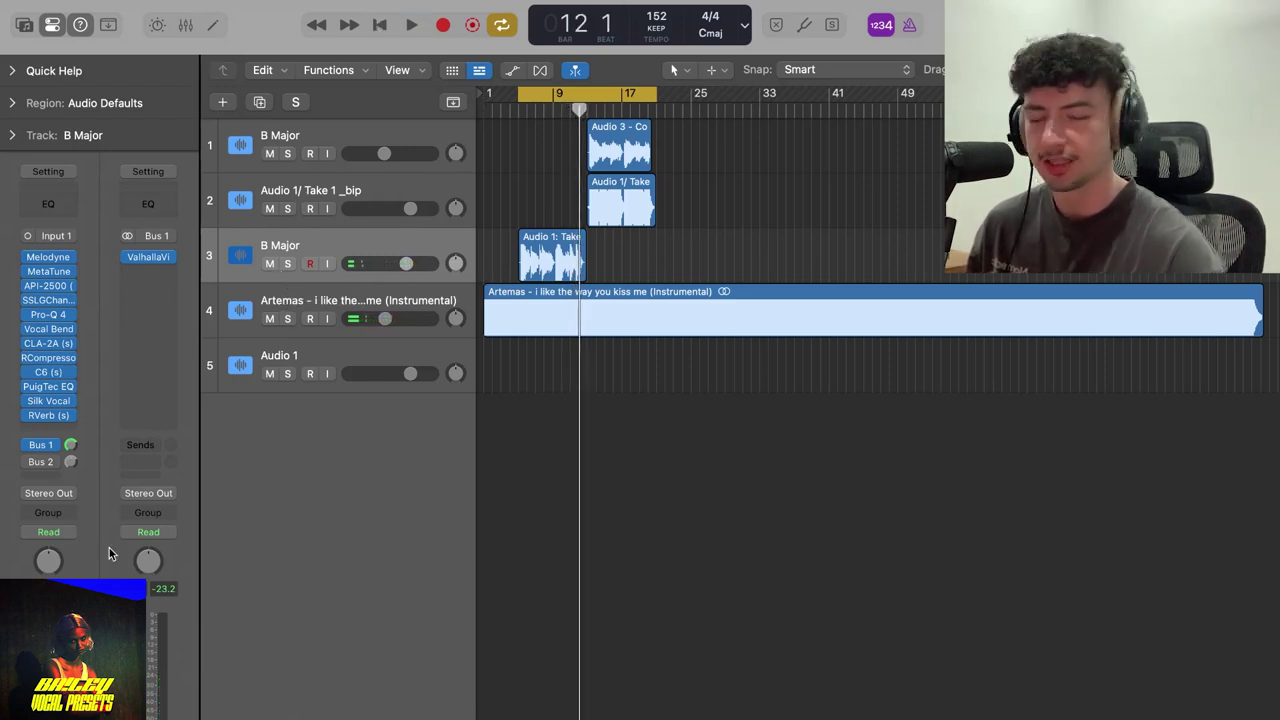
Turn up track 3's Bus 2 send and inspect H-Delay's feedback, HiPass and LoPass controls on Aux 2
left_click(71, 463)
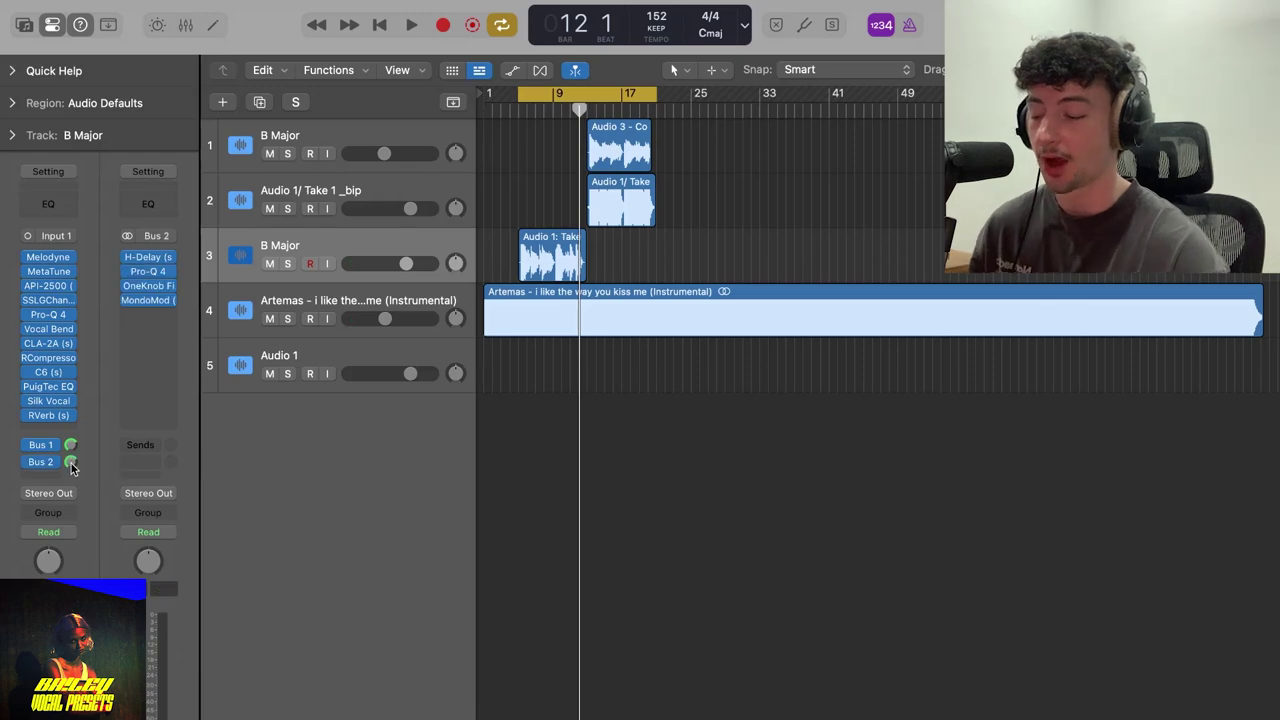
left_click(150, 258)
left_click_drag(842, 237, 790, 277)
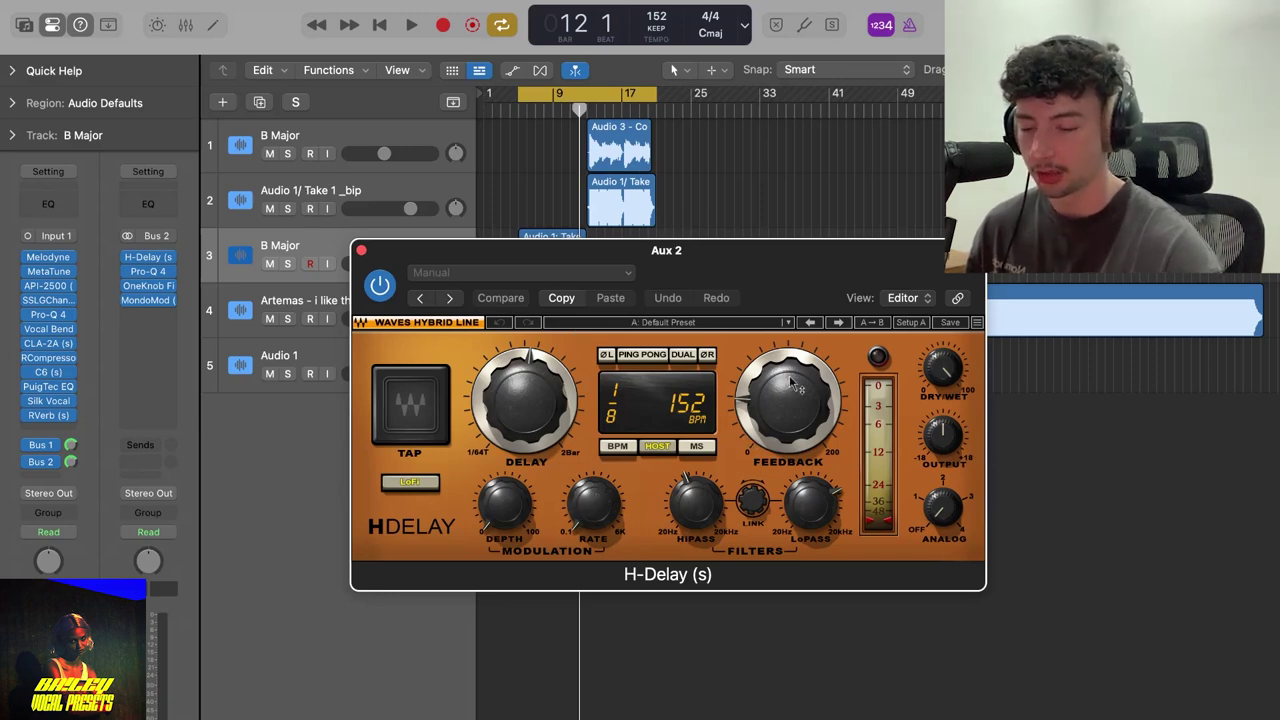
mouse_move(798, 375)
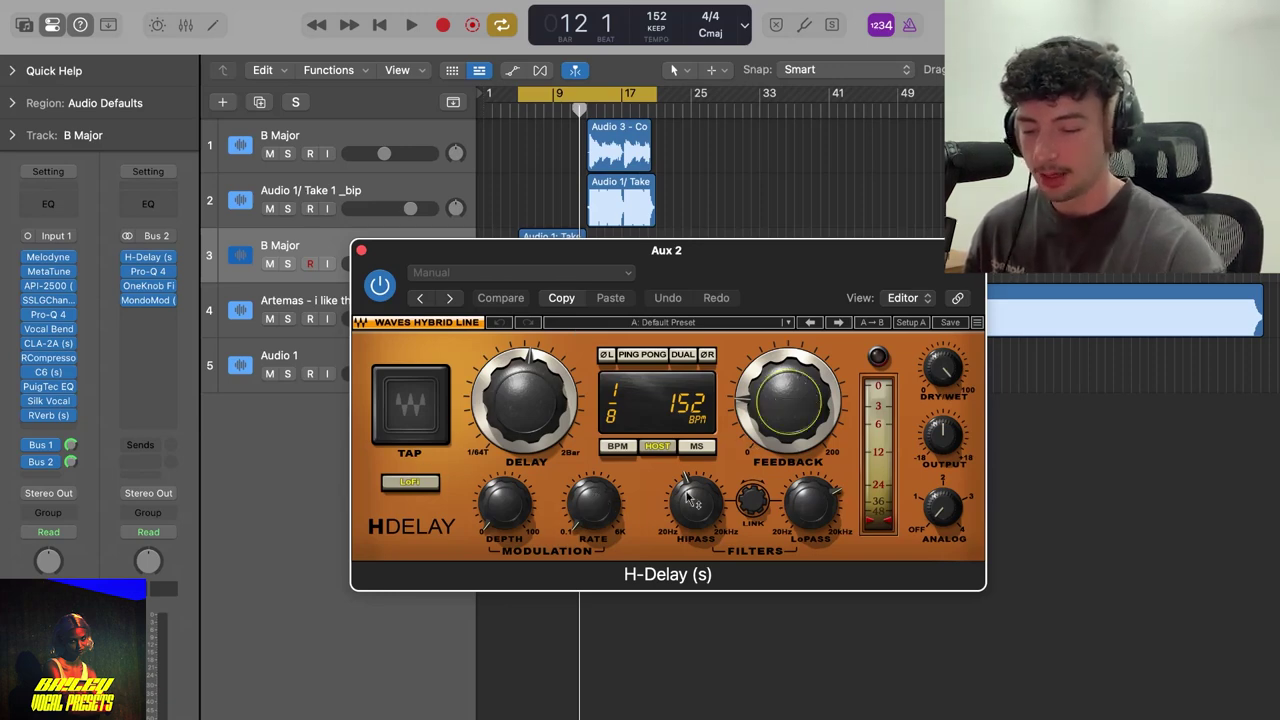
left_click(697, 498)
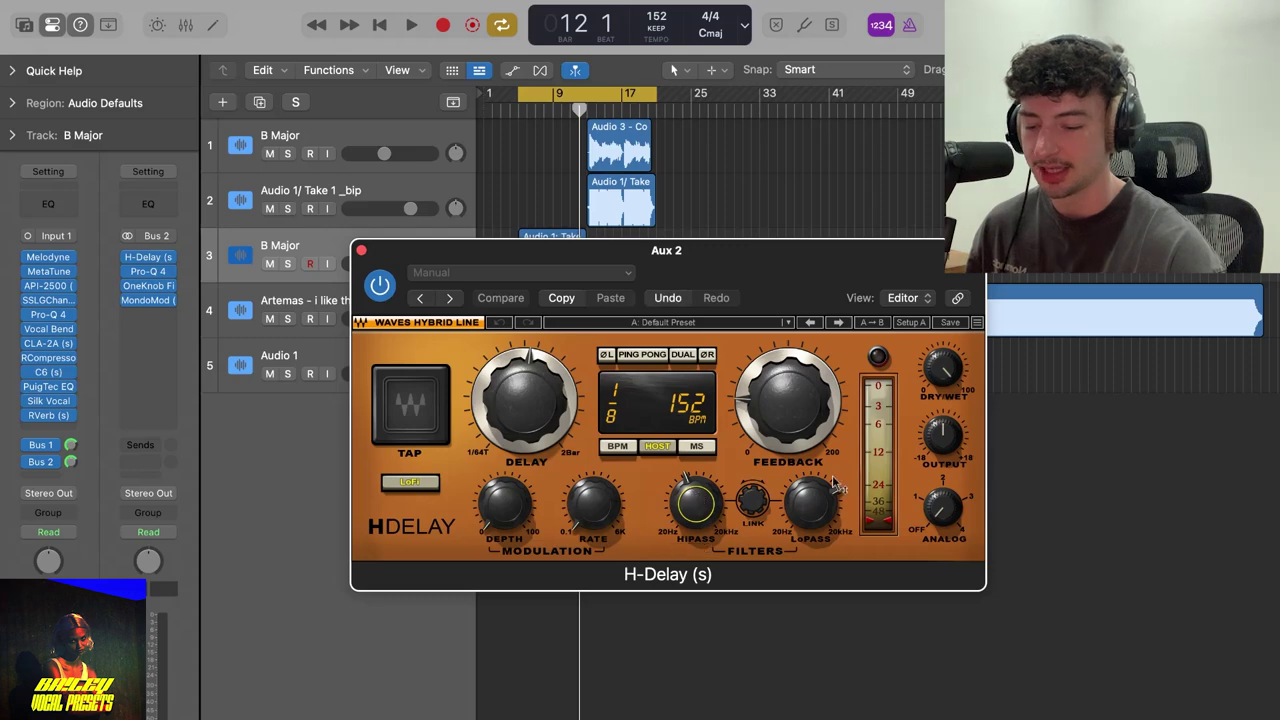
left_click(817, 505)
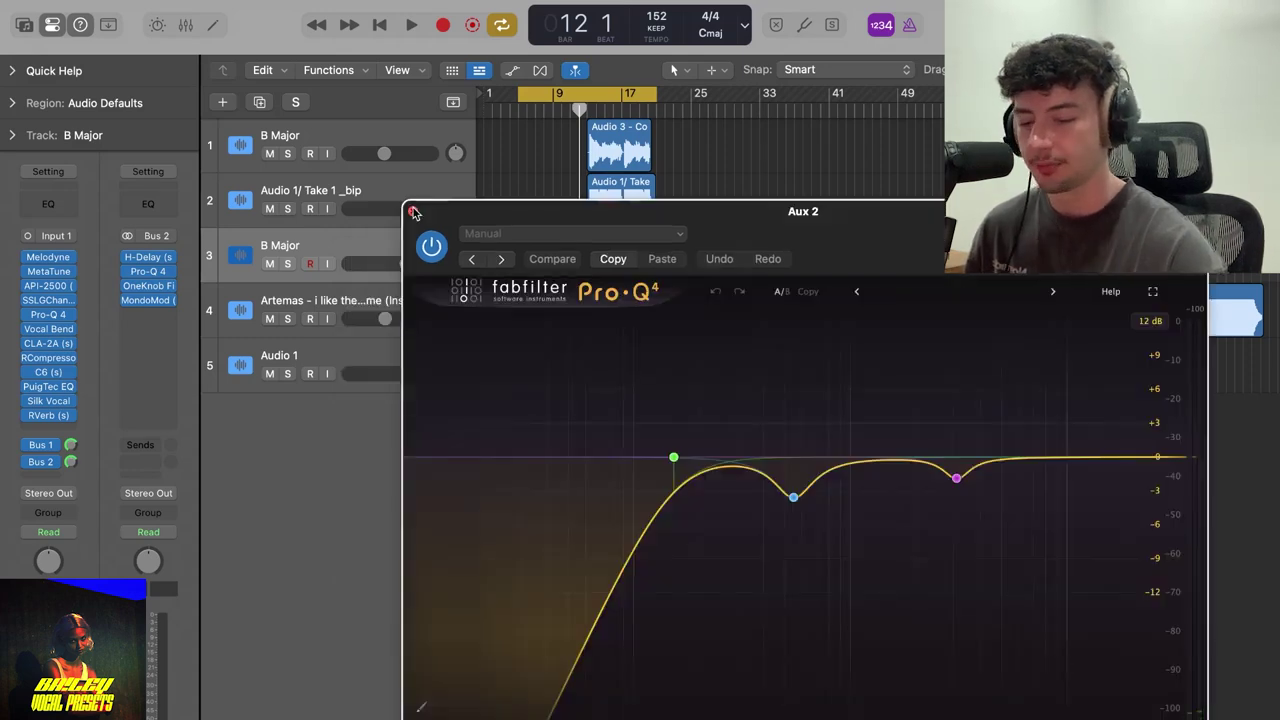
Examine the low-cut and the two dips of the Pro-Q 4 on Aux 2, and close its window
mouse_move(722, 485)
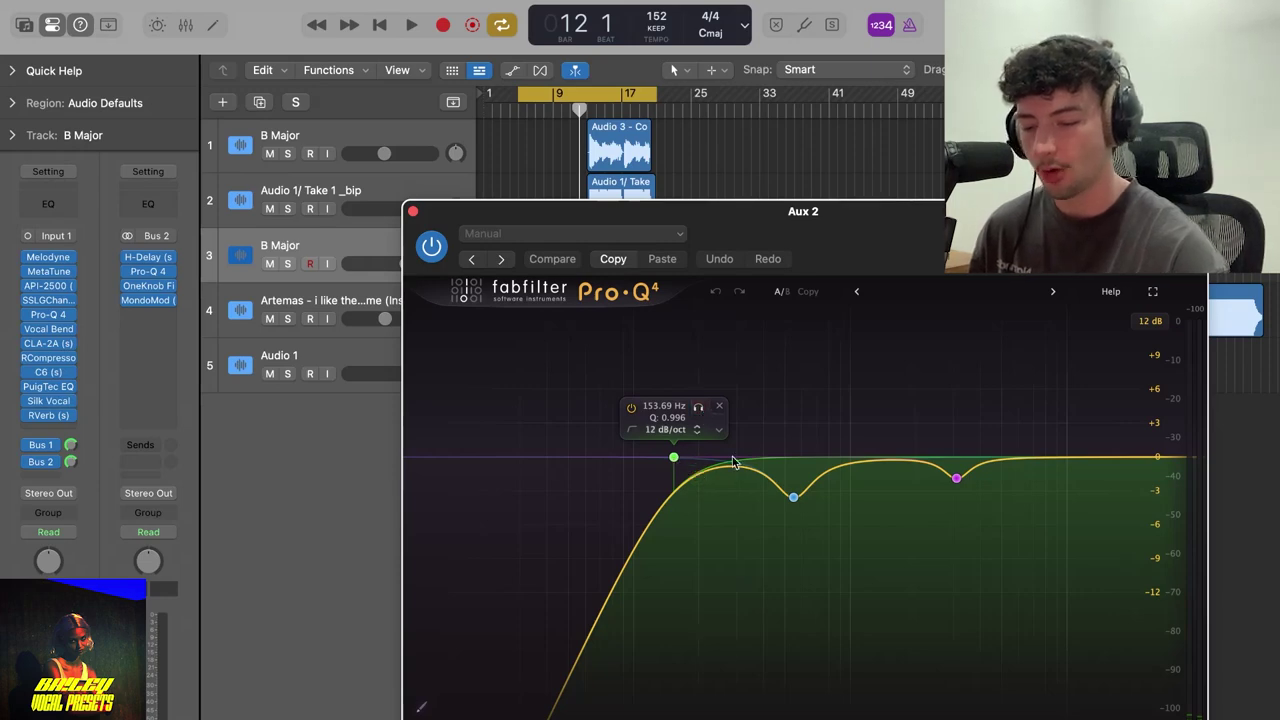
mouse_move(962, 484)
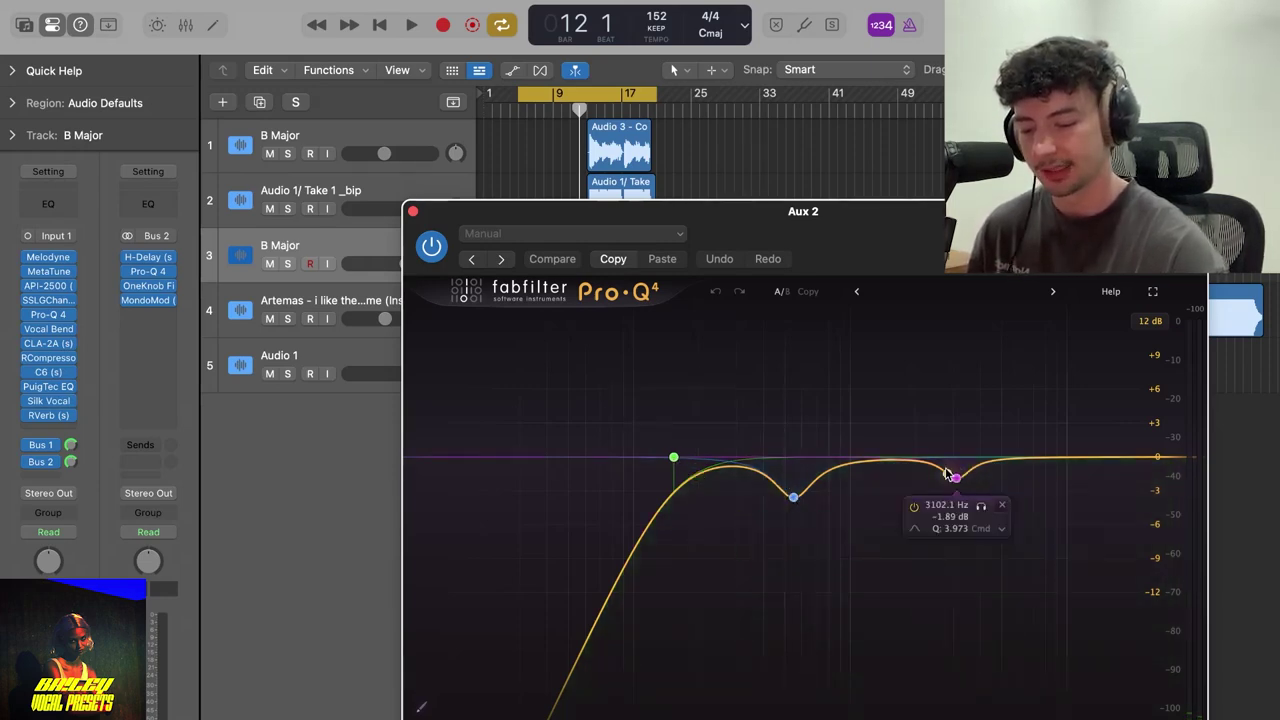
mouse_move(789, 505)
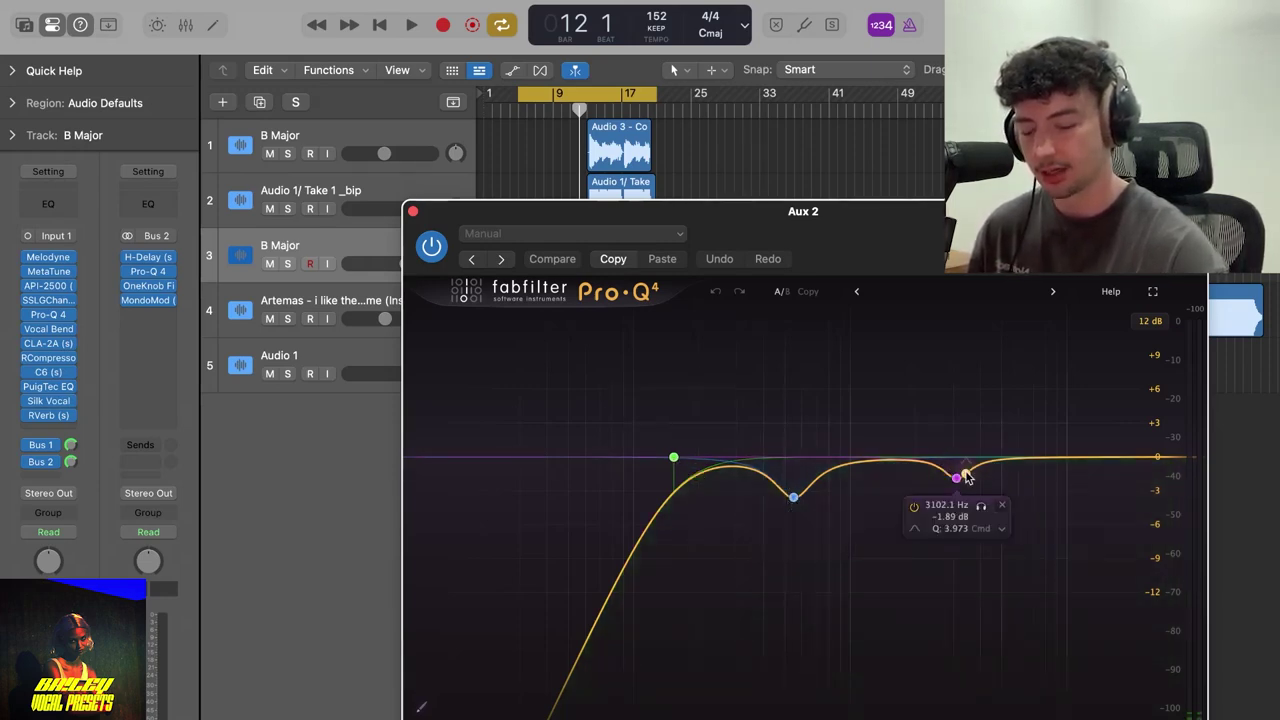
left_click(413, 211)
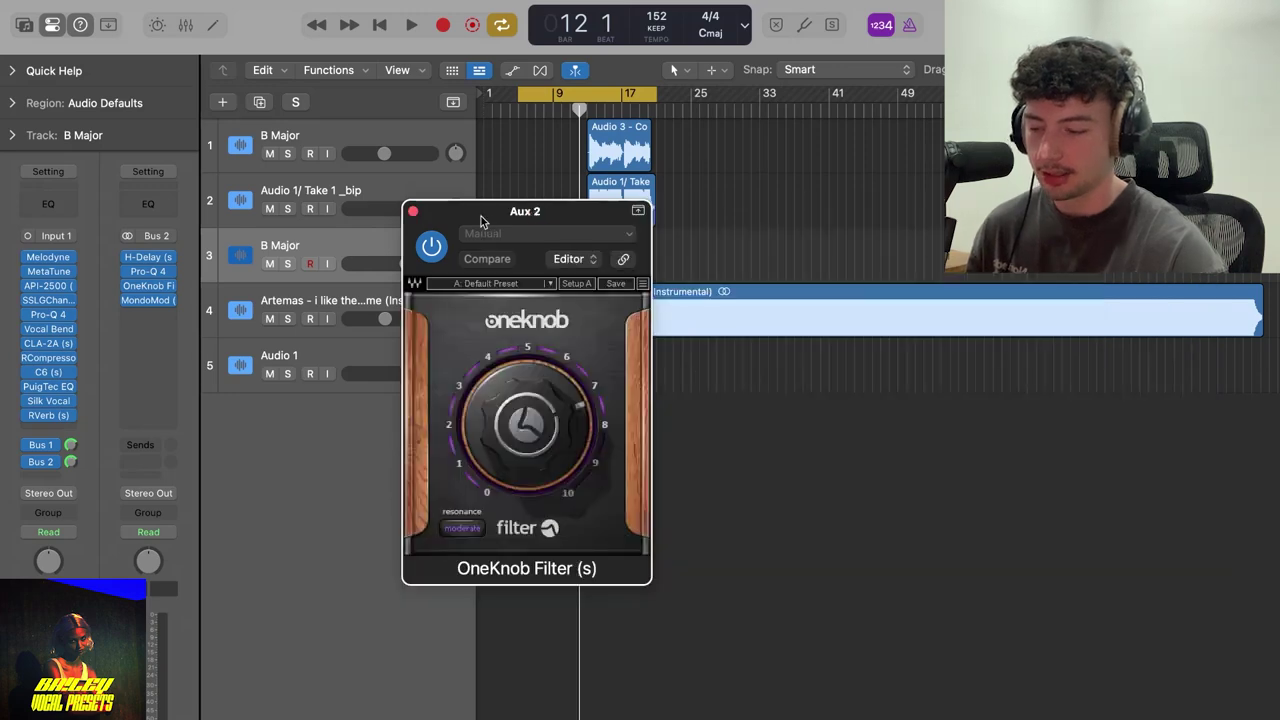
Examine the OneKnob Filter and MondoMod settings on Aux 2
left_click_drag(480, 220, 751, 247)
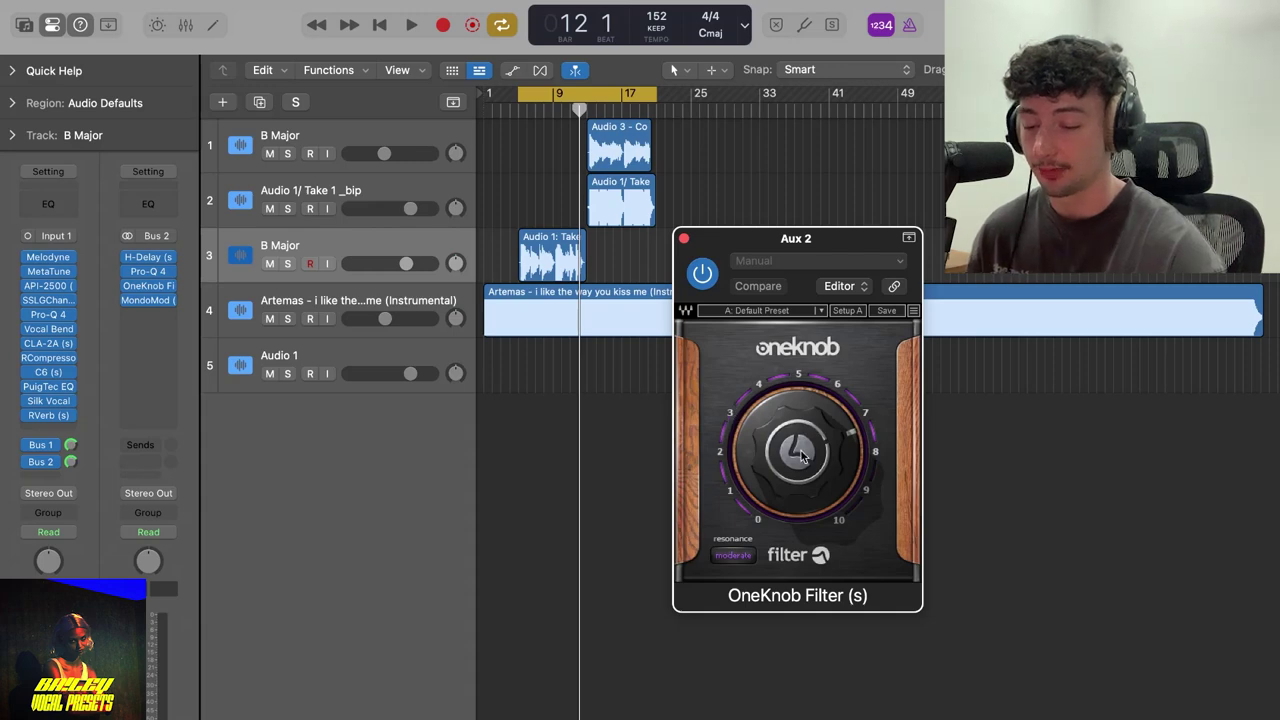
left_click(684, 241)
left_click(148, 300)
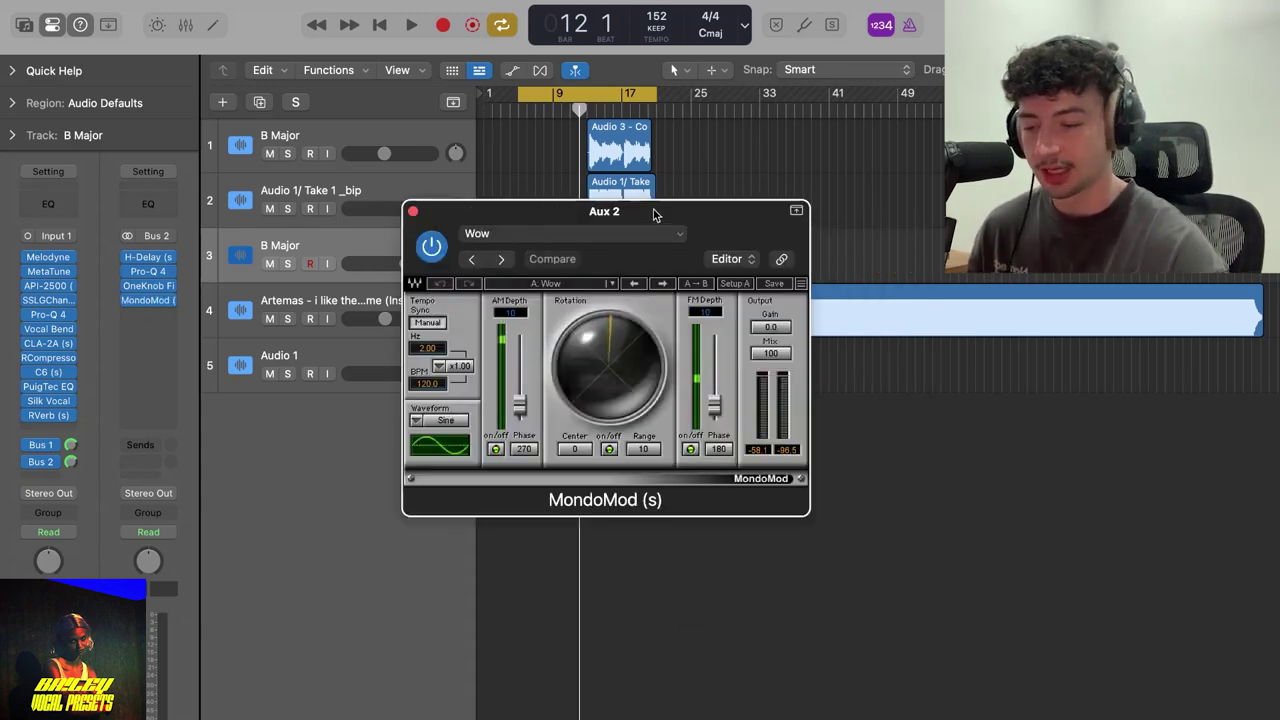
left_click_drag(654, 215, 756, 247)
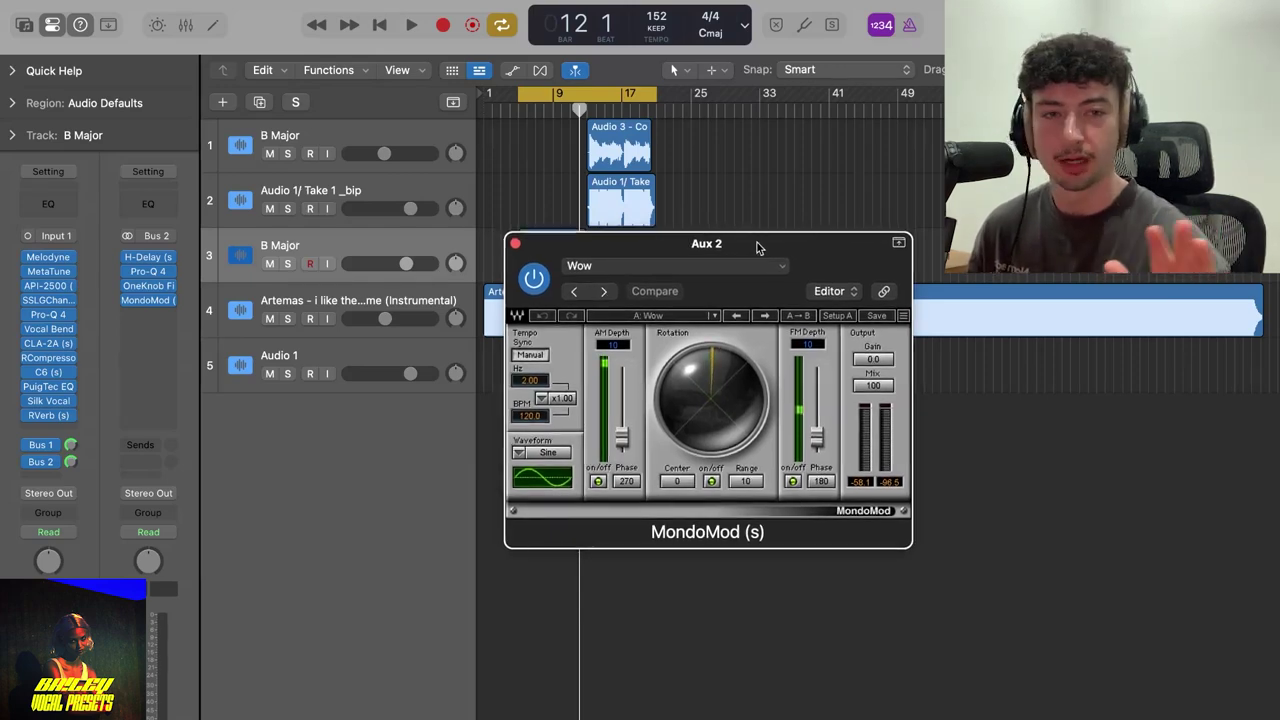
Close the MondoMod window and audition the vocal with the Bus 2 delay, both soloed and together with the instrumental
left_click(515, 243)
left_click(552, 258)
key("ctrl+s")
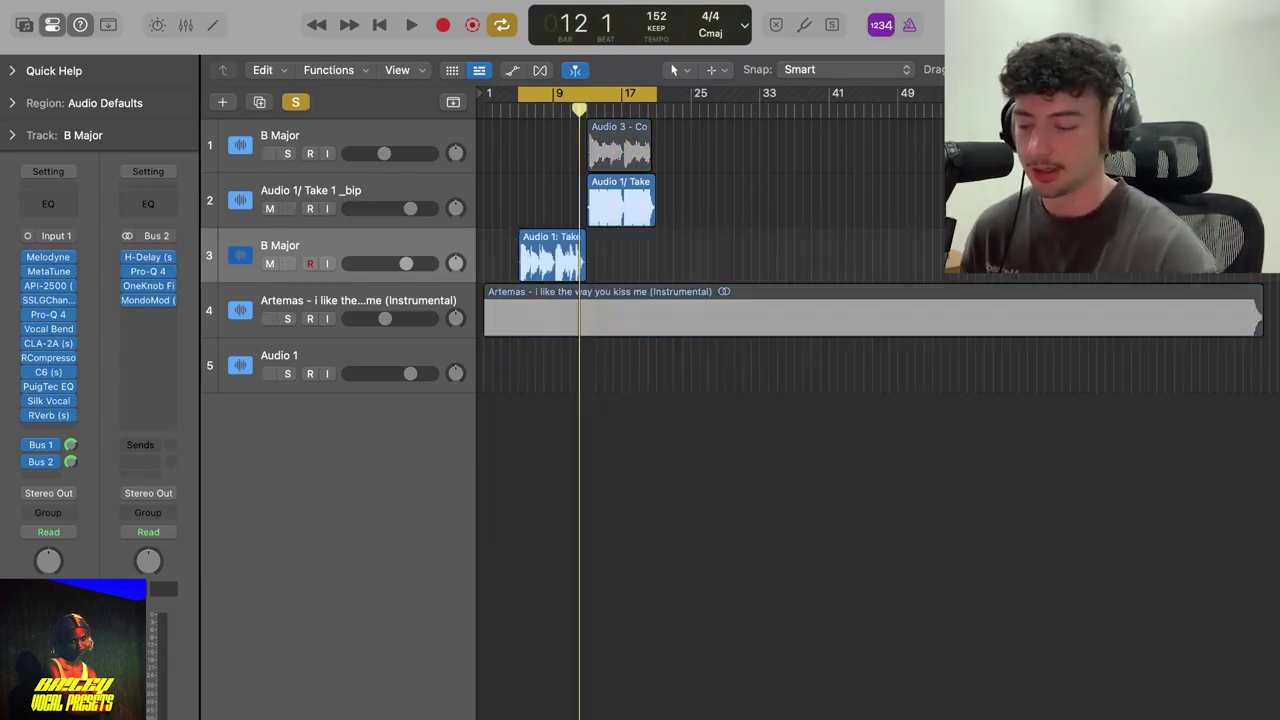
key("space")
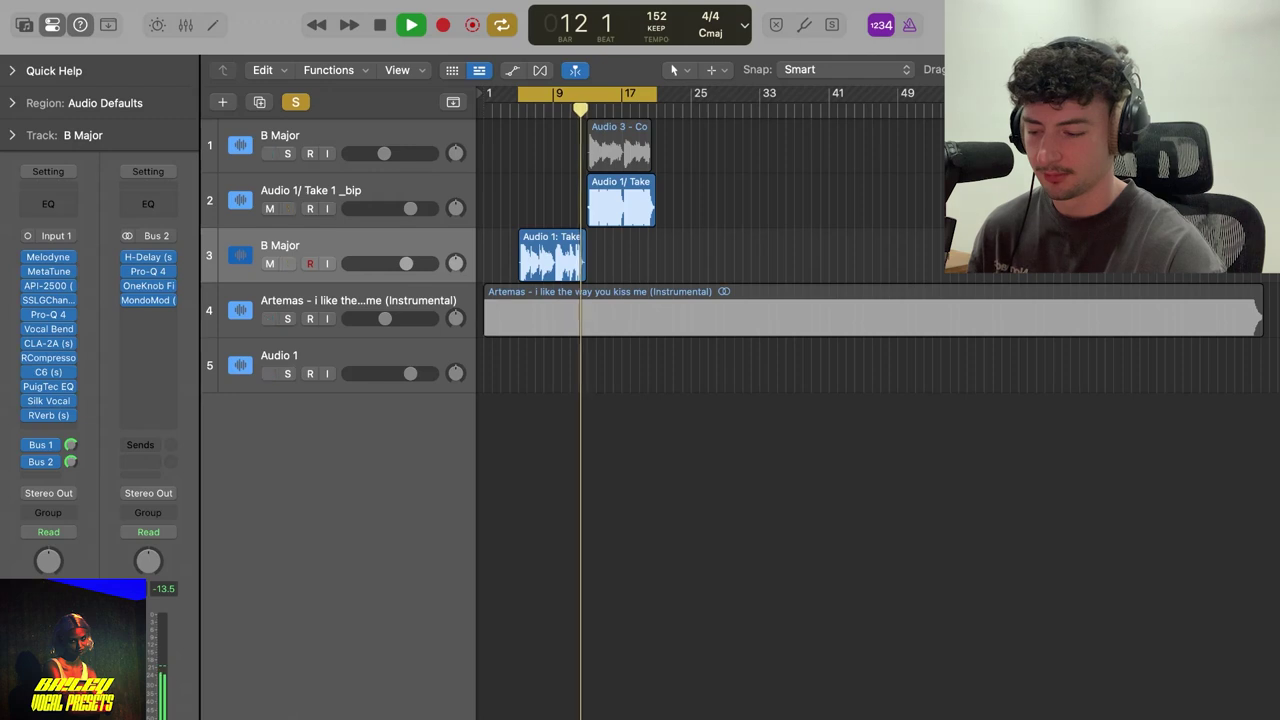
key("space")
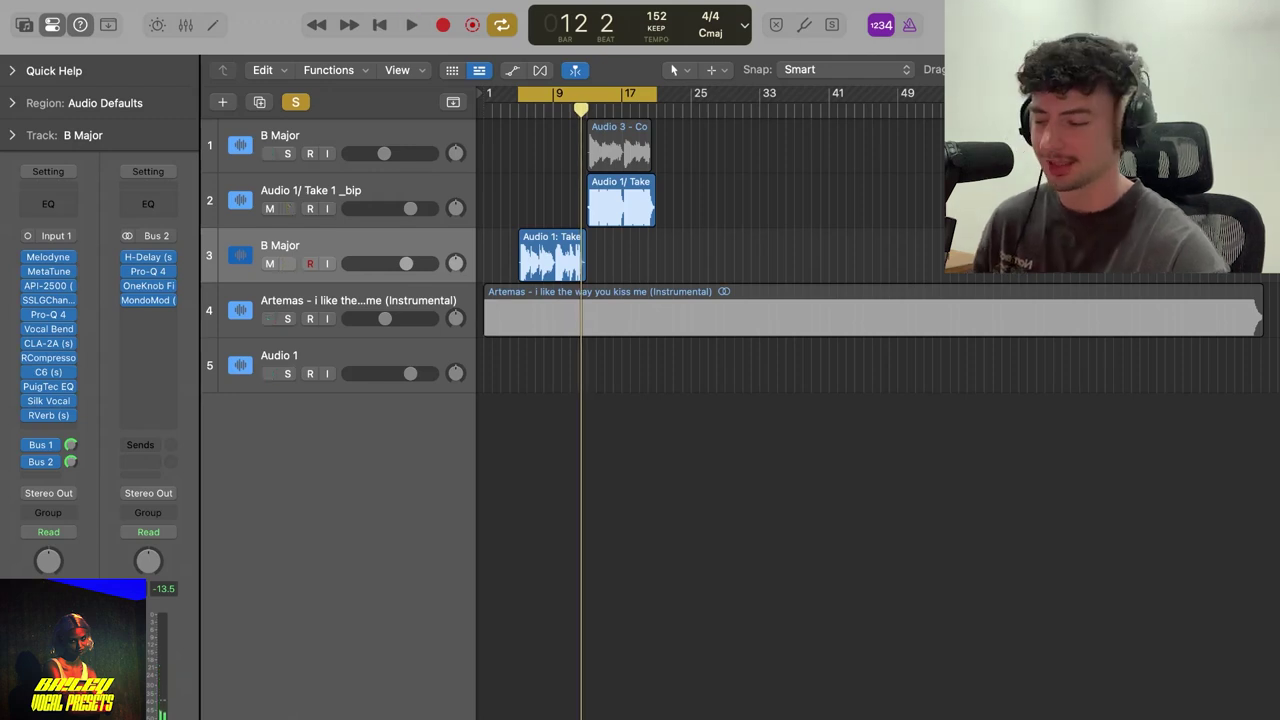
key("ctrl+s")
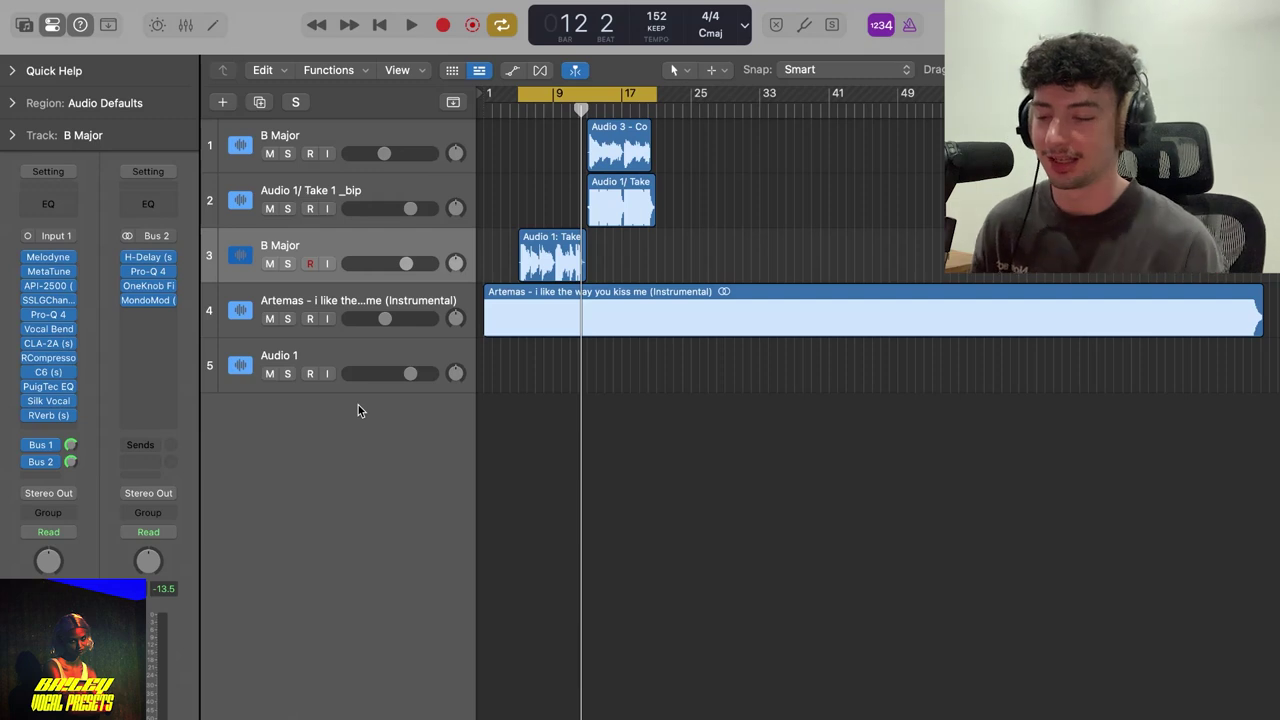
key("space")
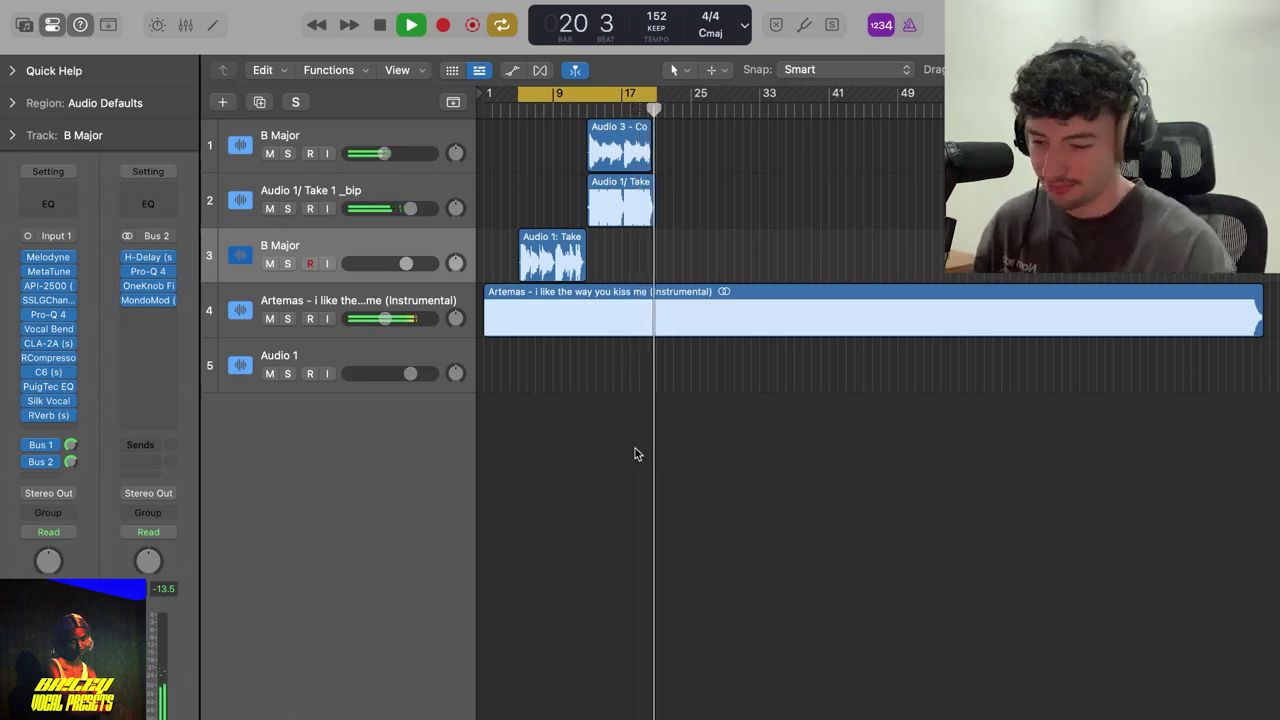
key("space")
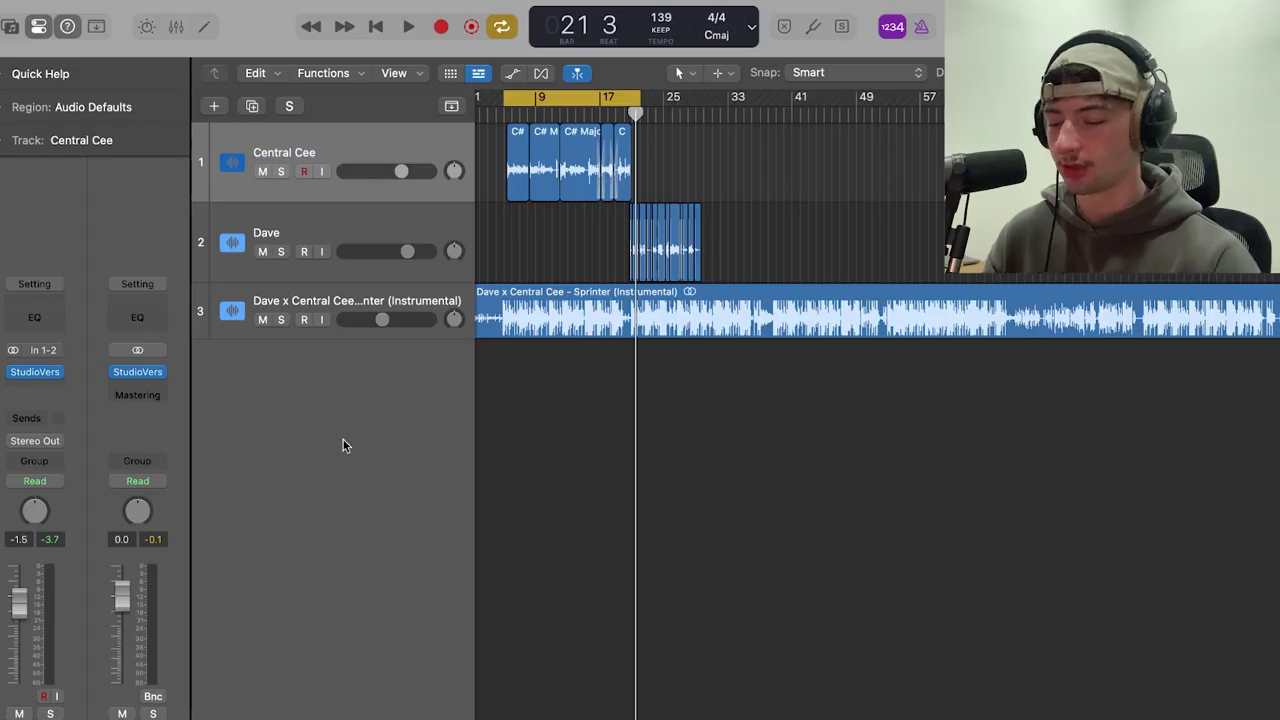
Add a new audio track below the Sprinter instrumental and insert a stereo StudioVerse Audio Effects plug-in on it
double_click(343, 443)
left_click(48, 375)
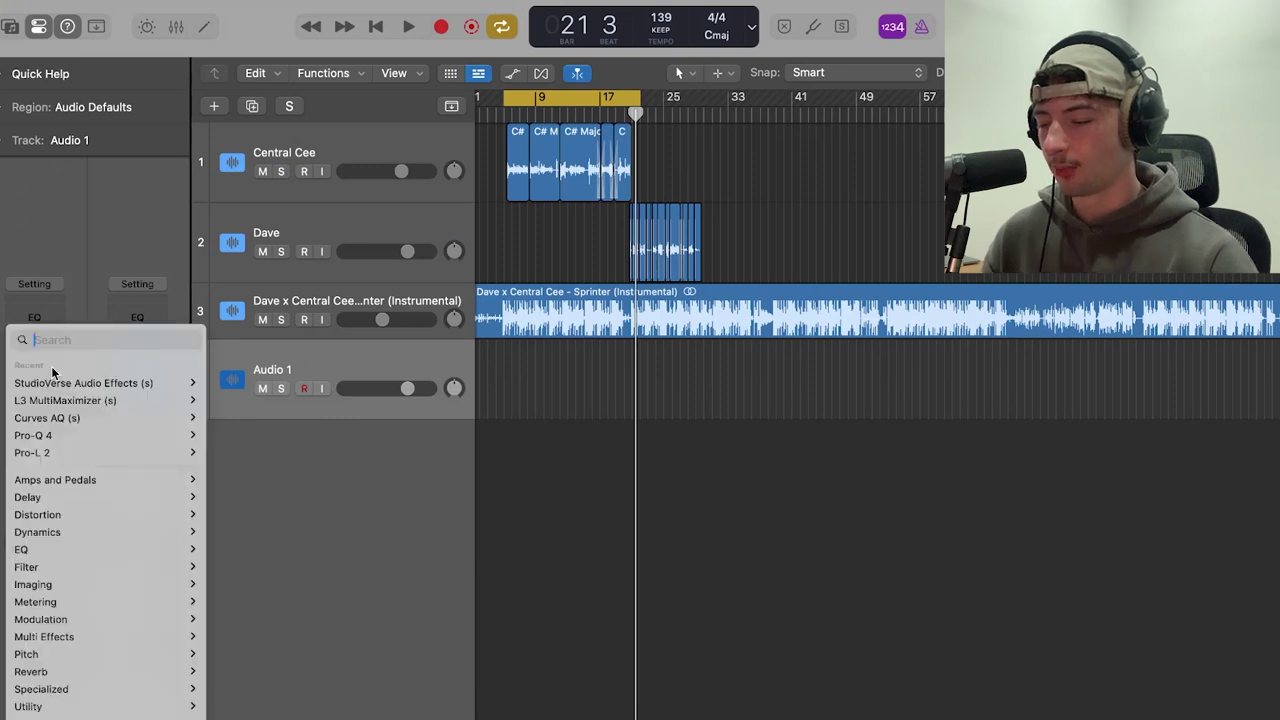
mouse_move(107, 387)
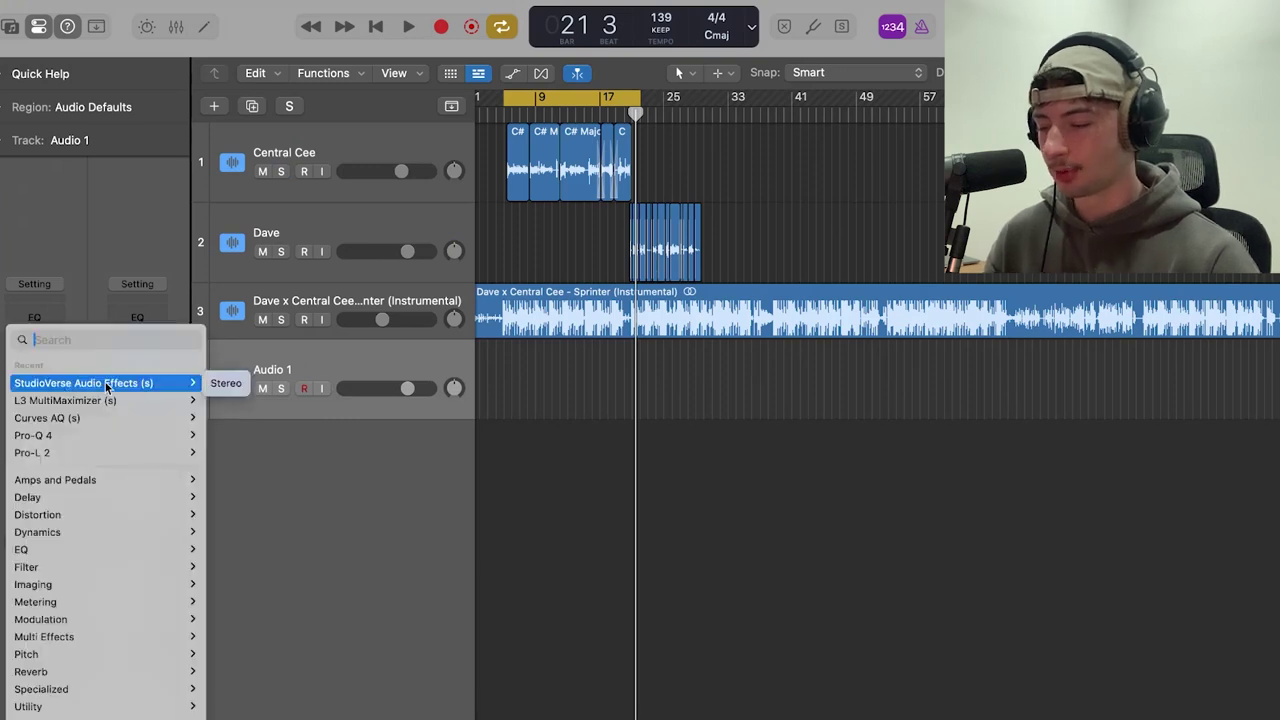
left_click(226, 383)
Load the Central Cee - Sprinter (Vocal Preset) file from the PRESETS folder into StudioVerse and show its parallel split racks
left_click(645, 190)
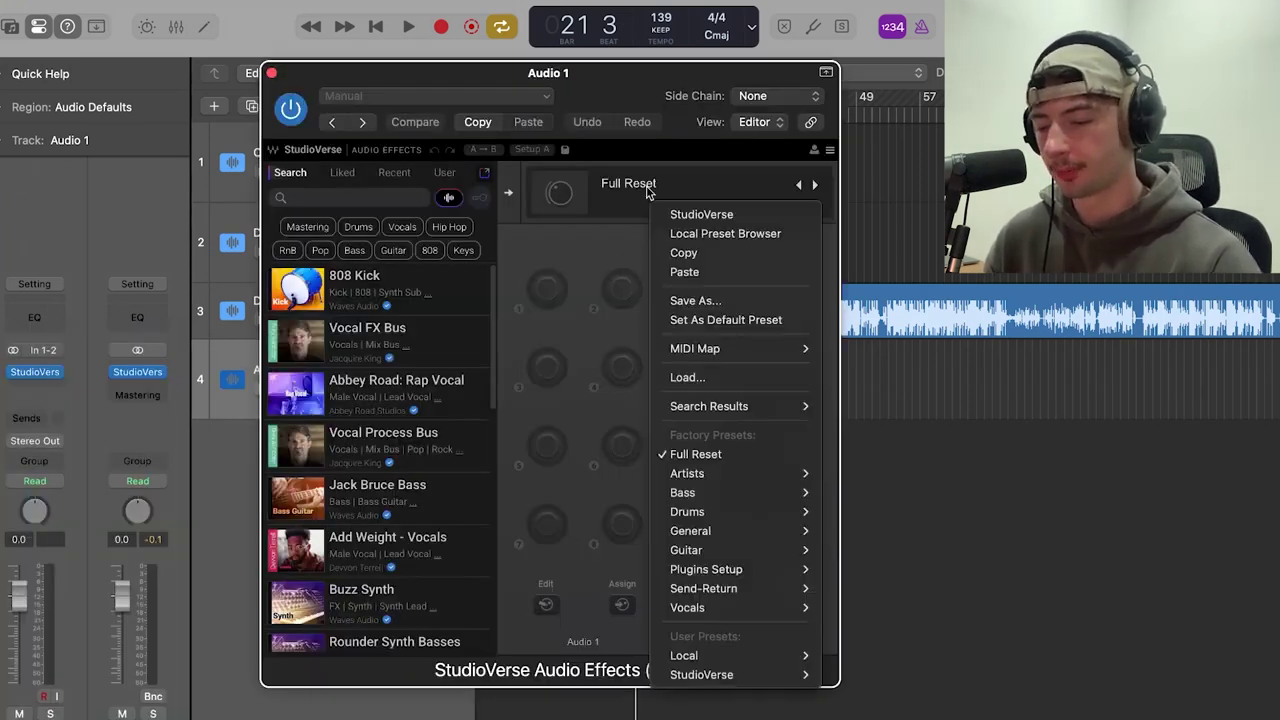
left_click(713, 378)
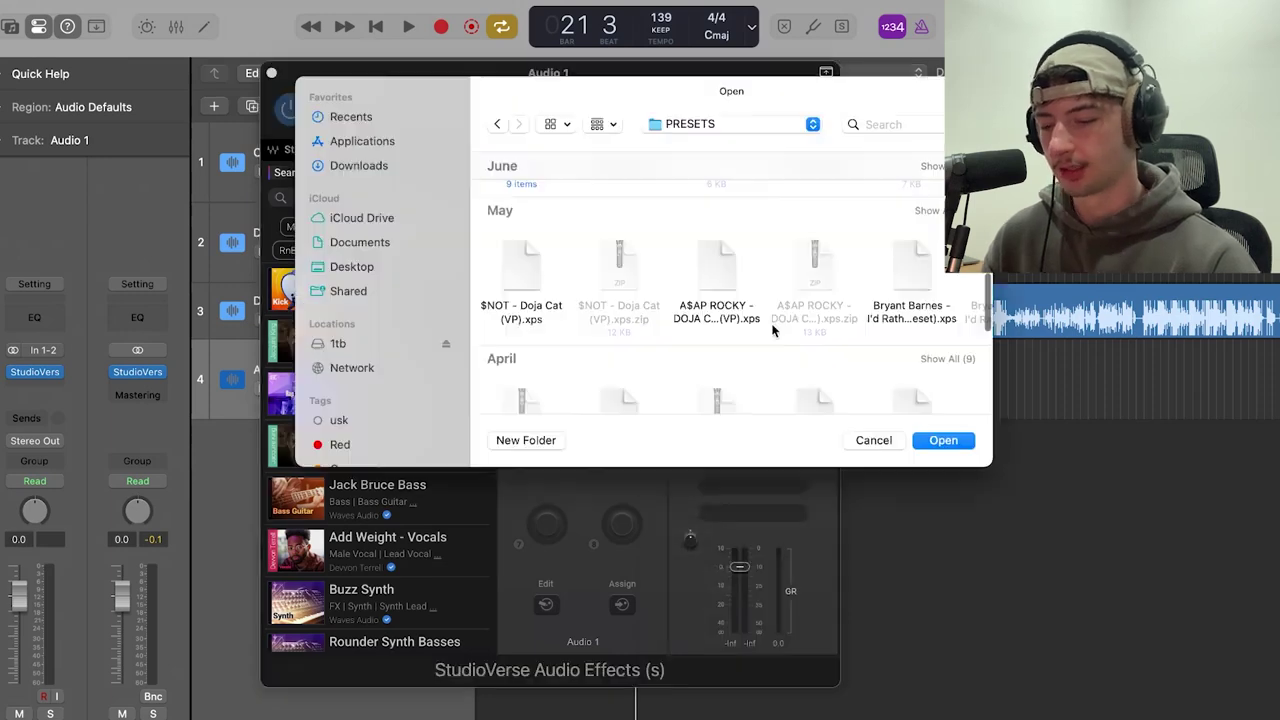
scroll(772, 330, "down", 5)
scroll(772, 330, "up", 10)
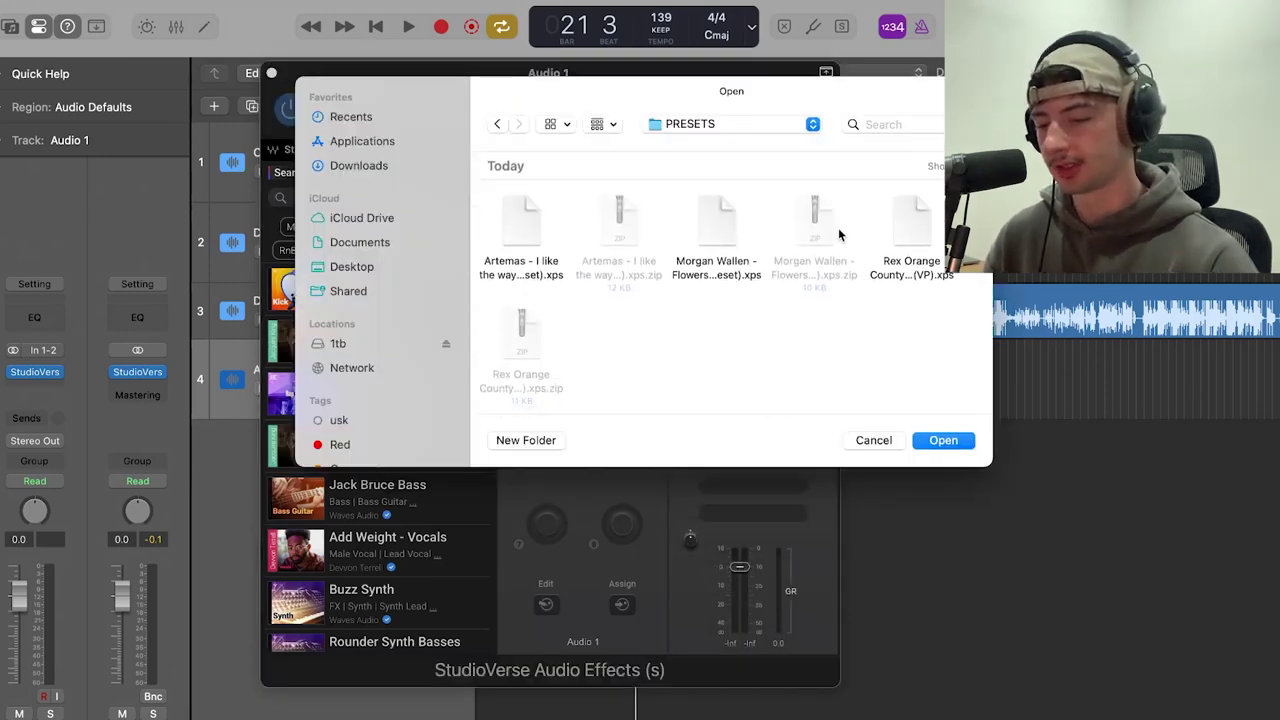
double_click(520, 331)
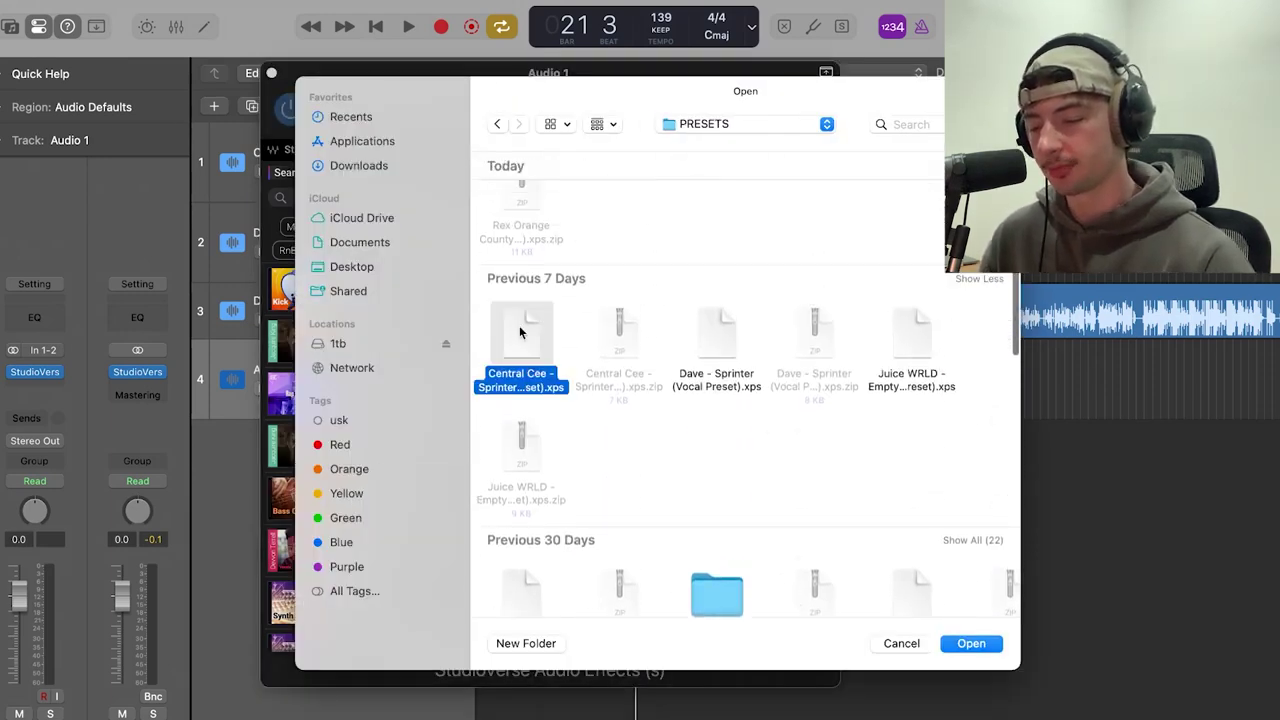
left_click(745, 516)
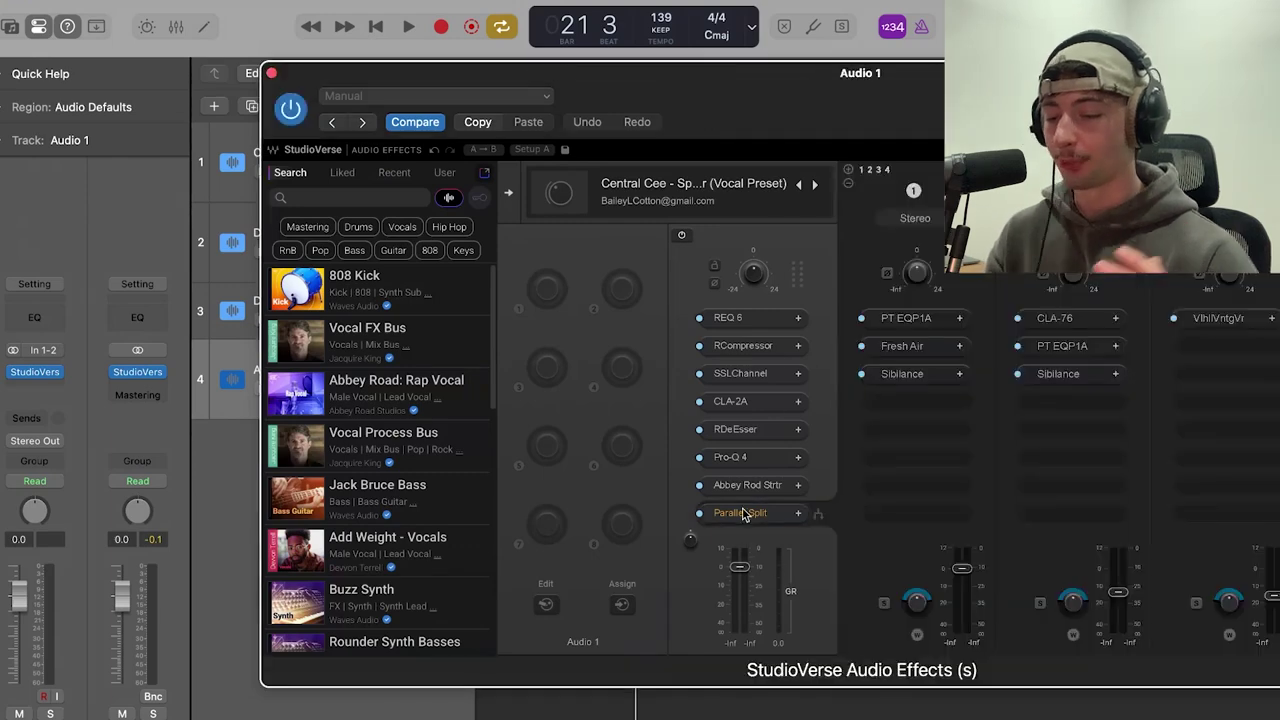
left_click_drag(990, 101, 727, 50)
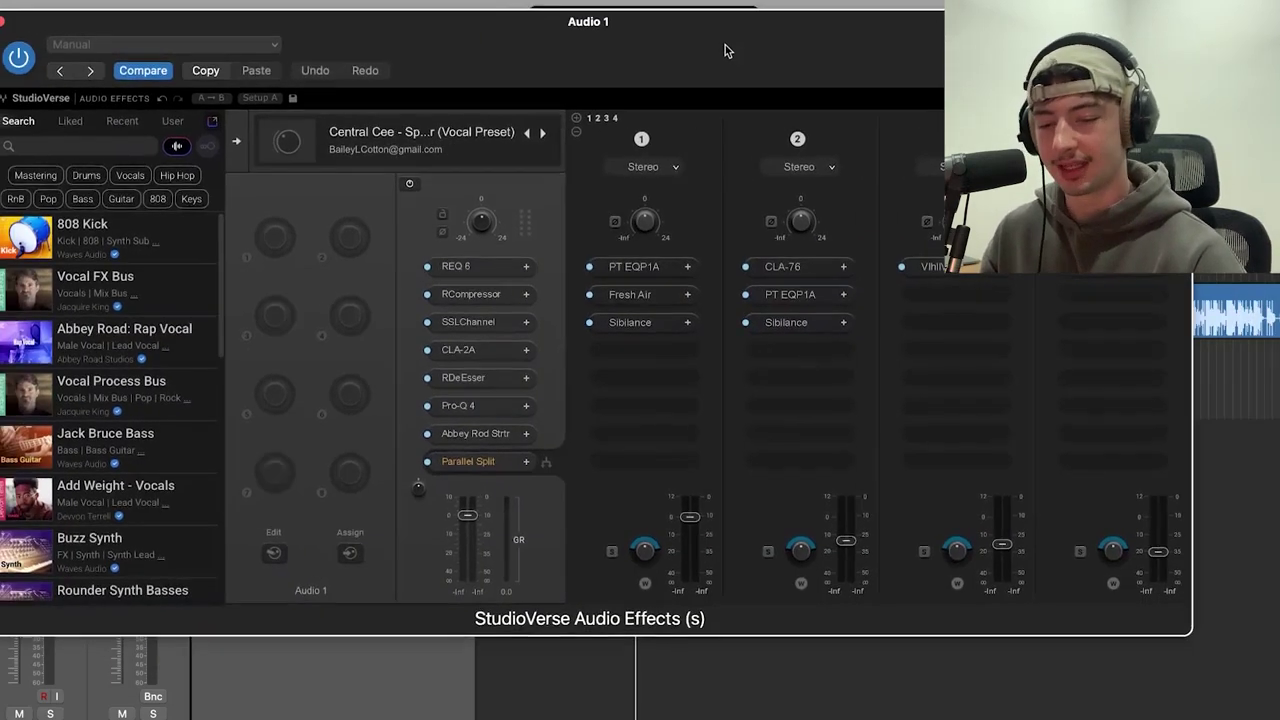